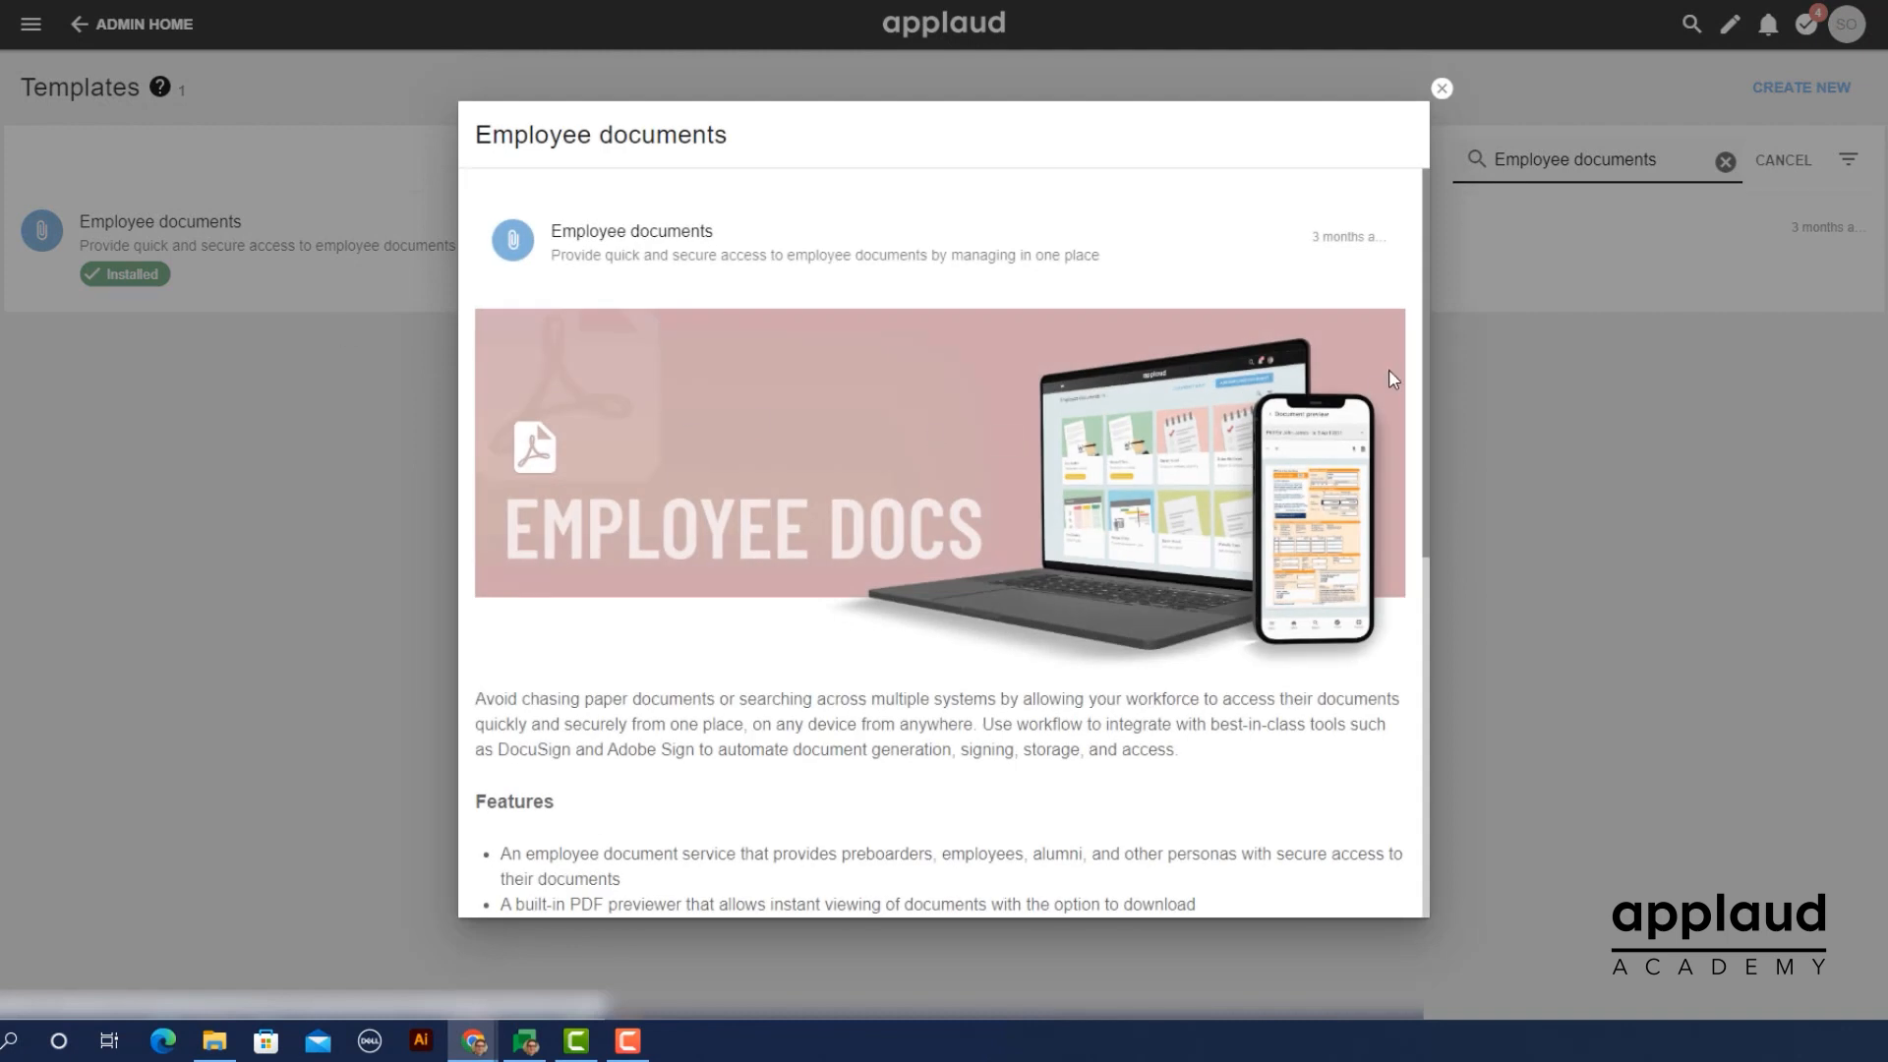
scroll(1393, 378, "down", 7)
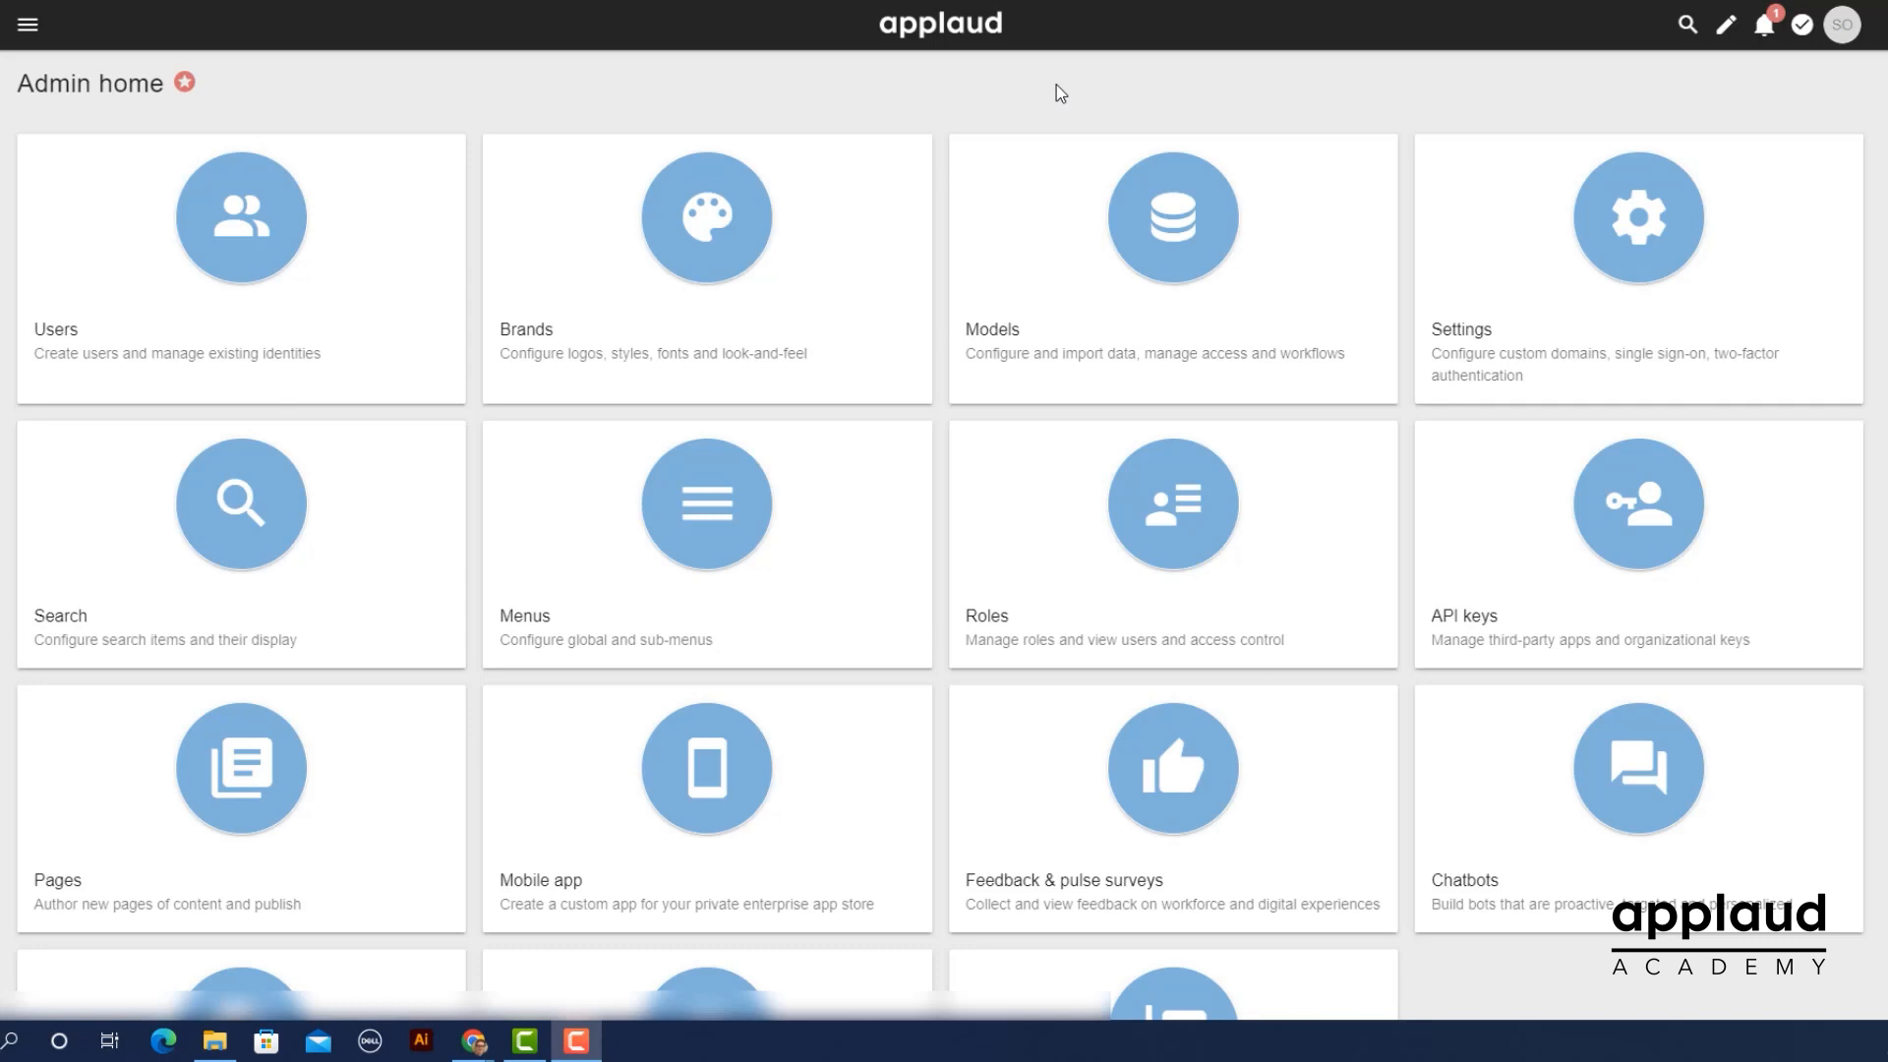
Step: Search the Templates library for "Employee documents" and open that template's details
scroll(1056, 85, "down", 3)
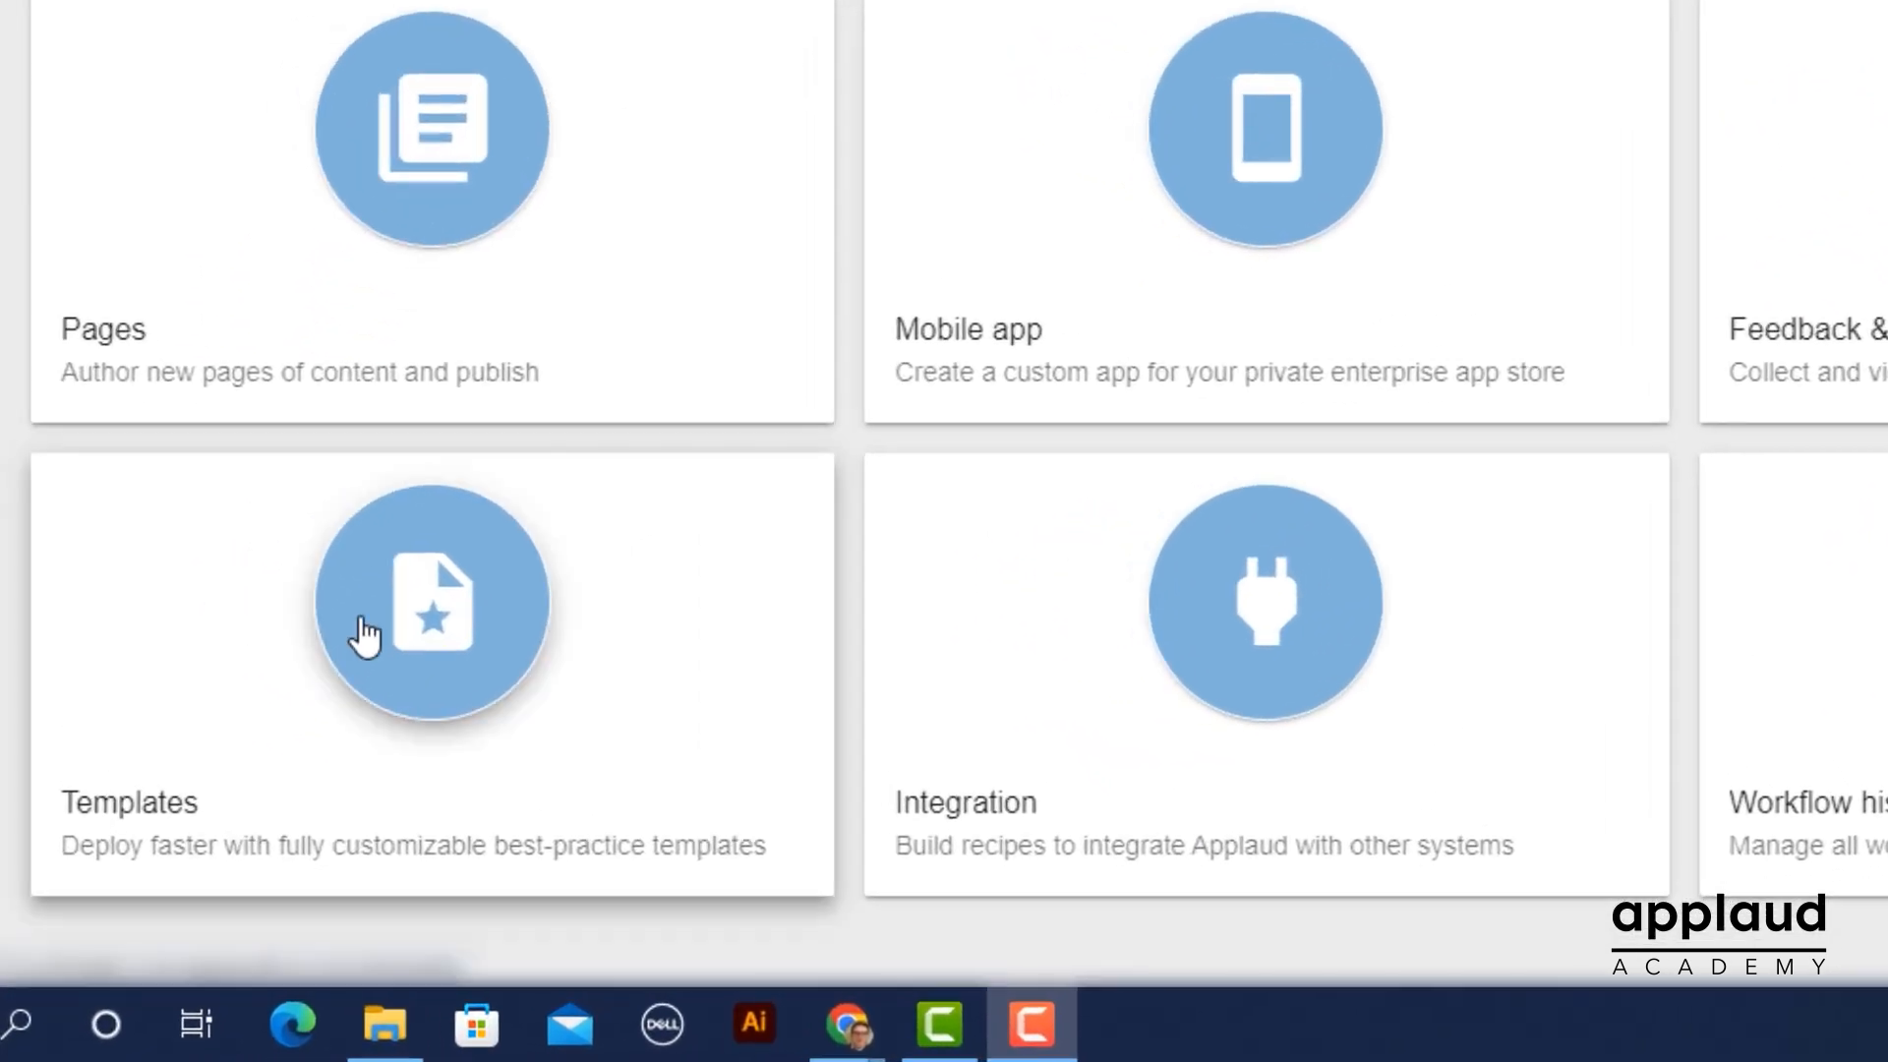
left_click(366, 637)
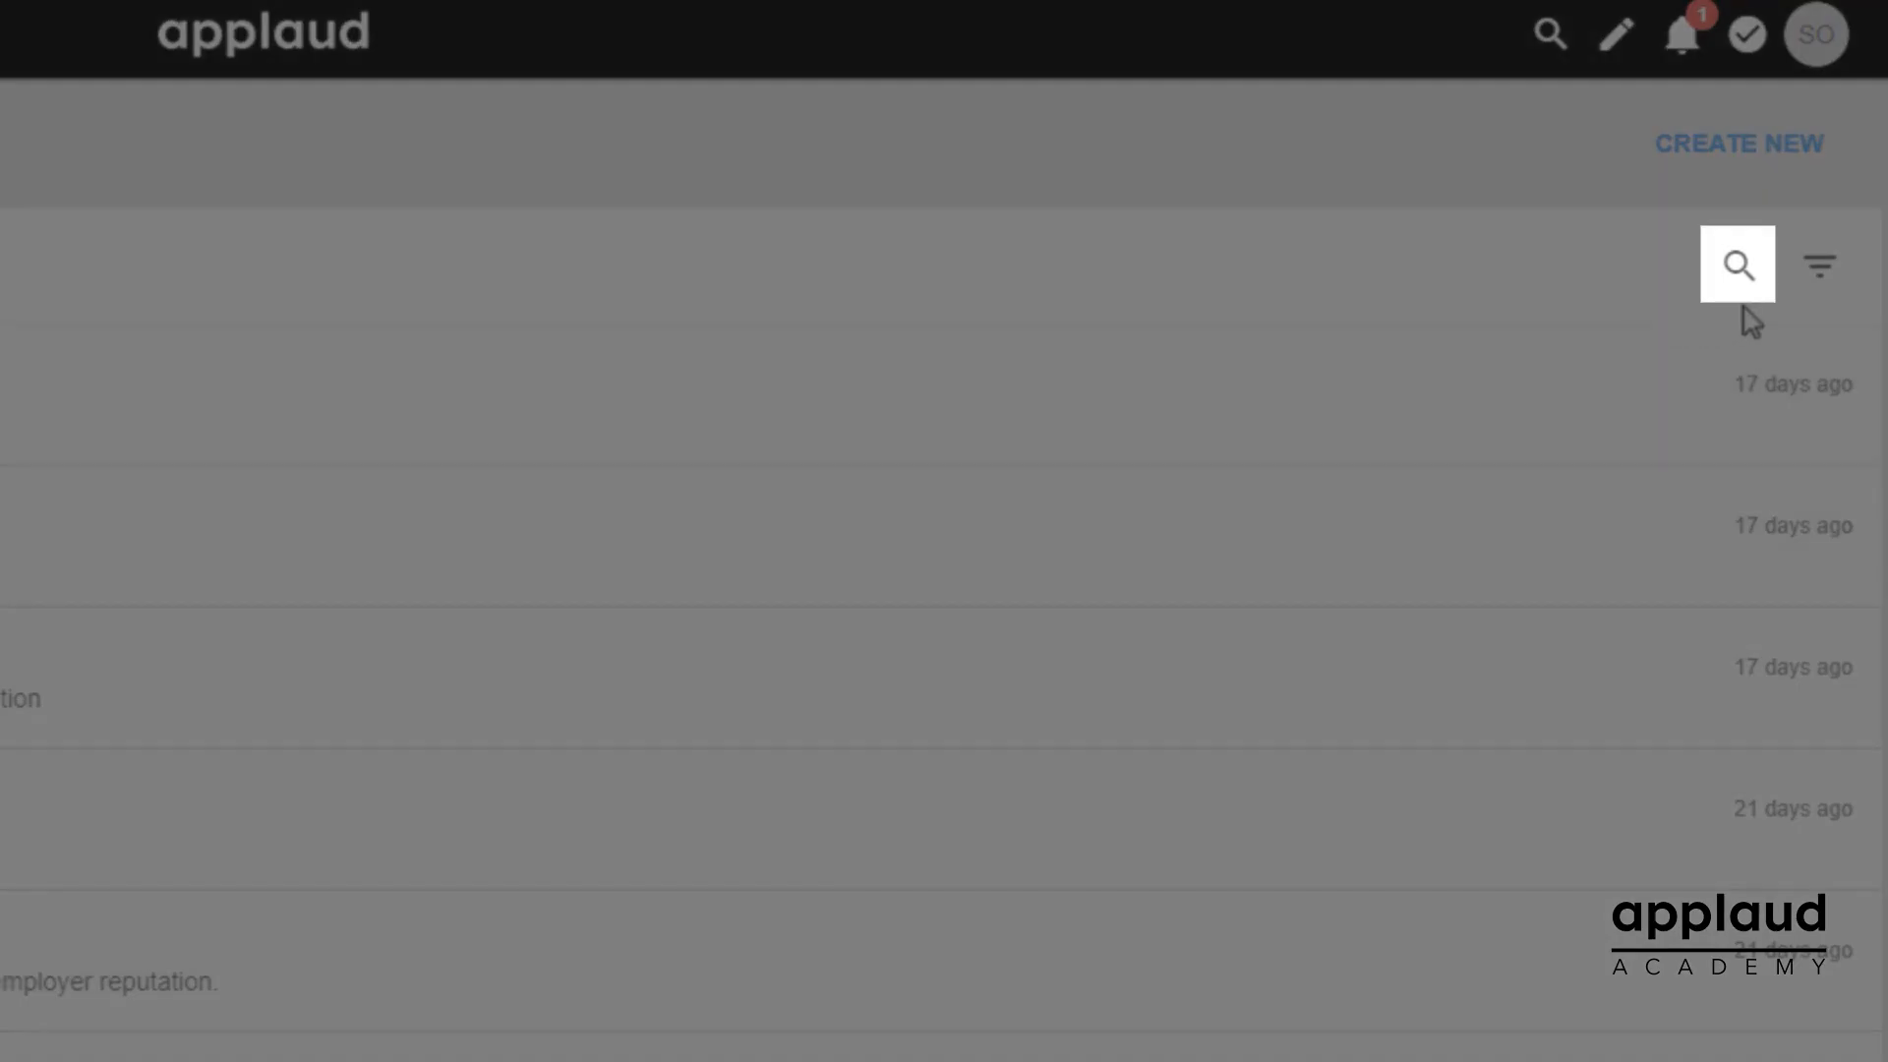
left_click(1744, 295)
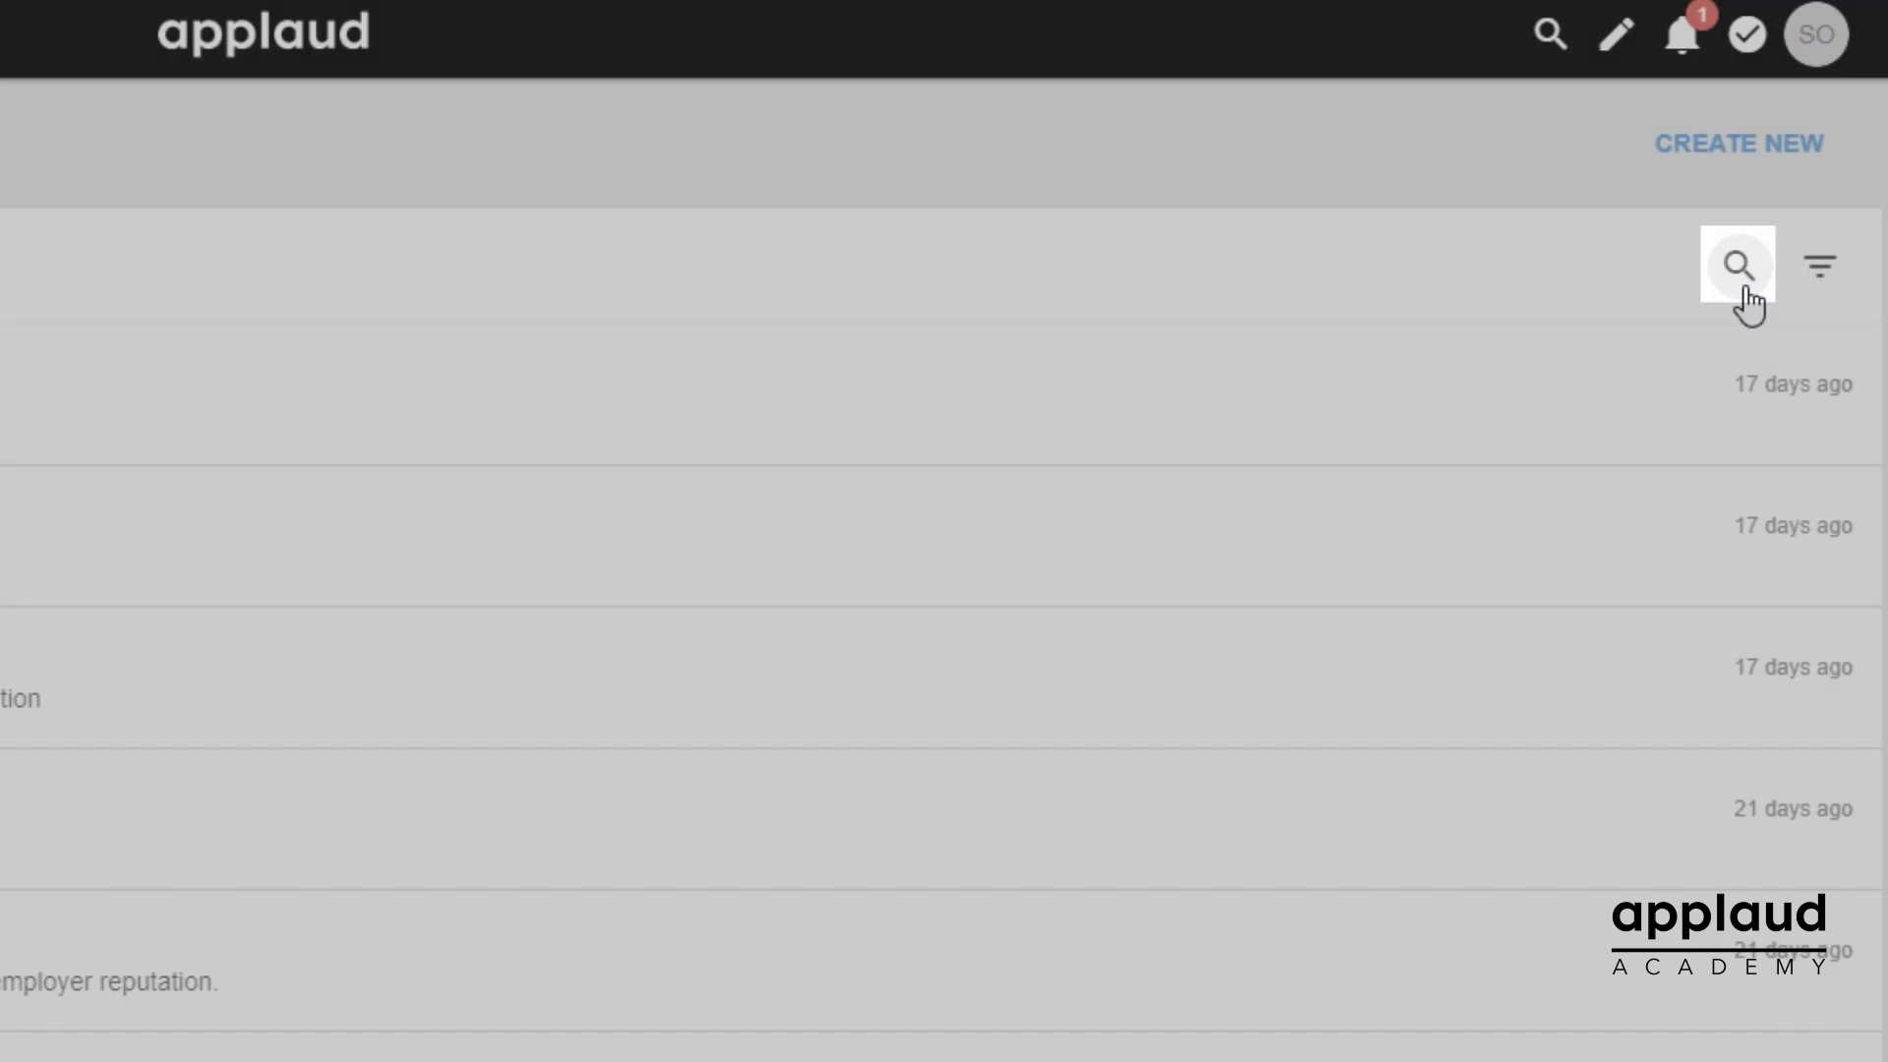
type("Employee documents")
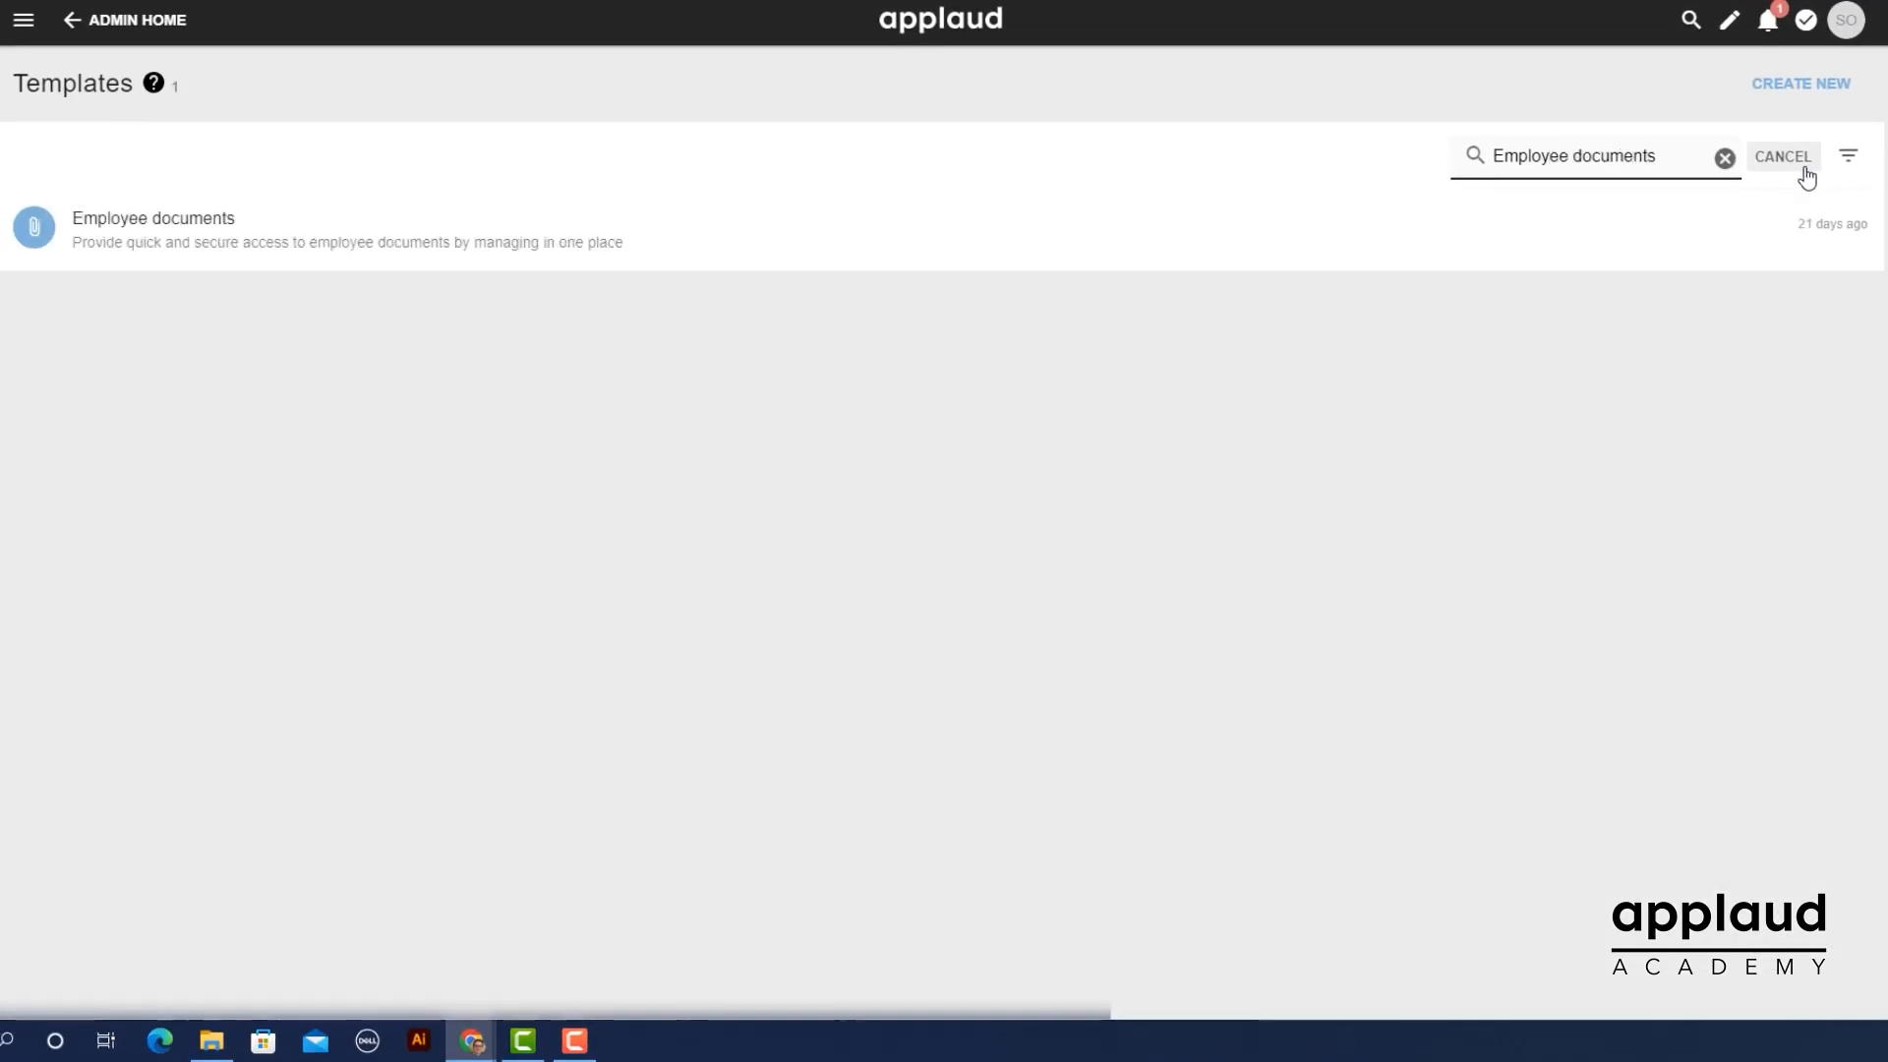
left_click(126, 226)
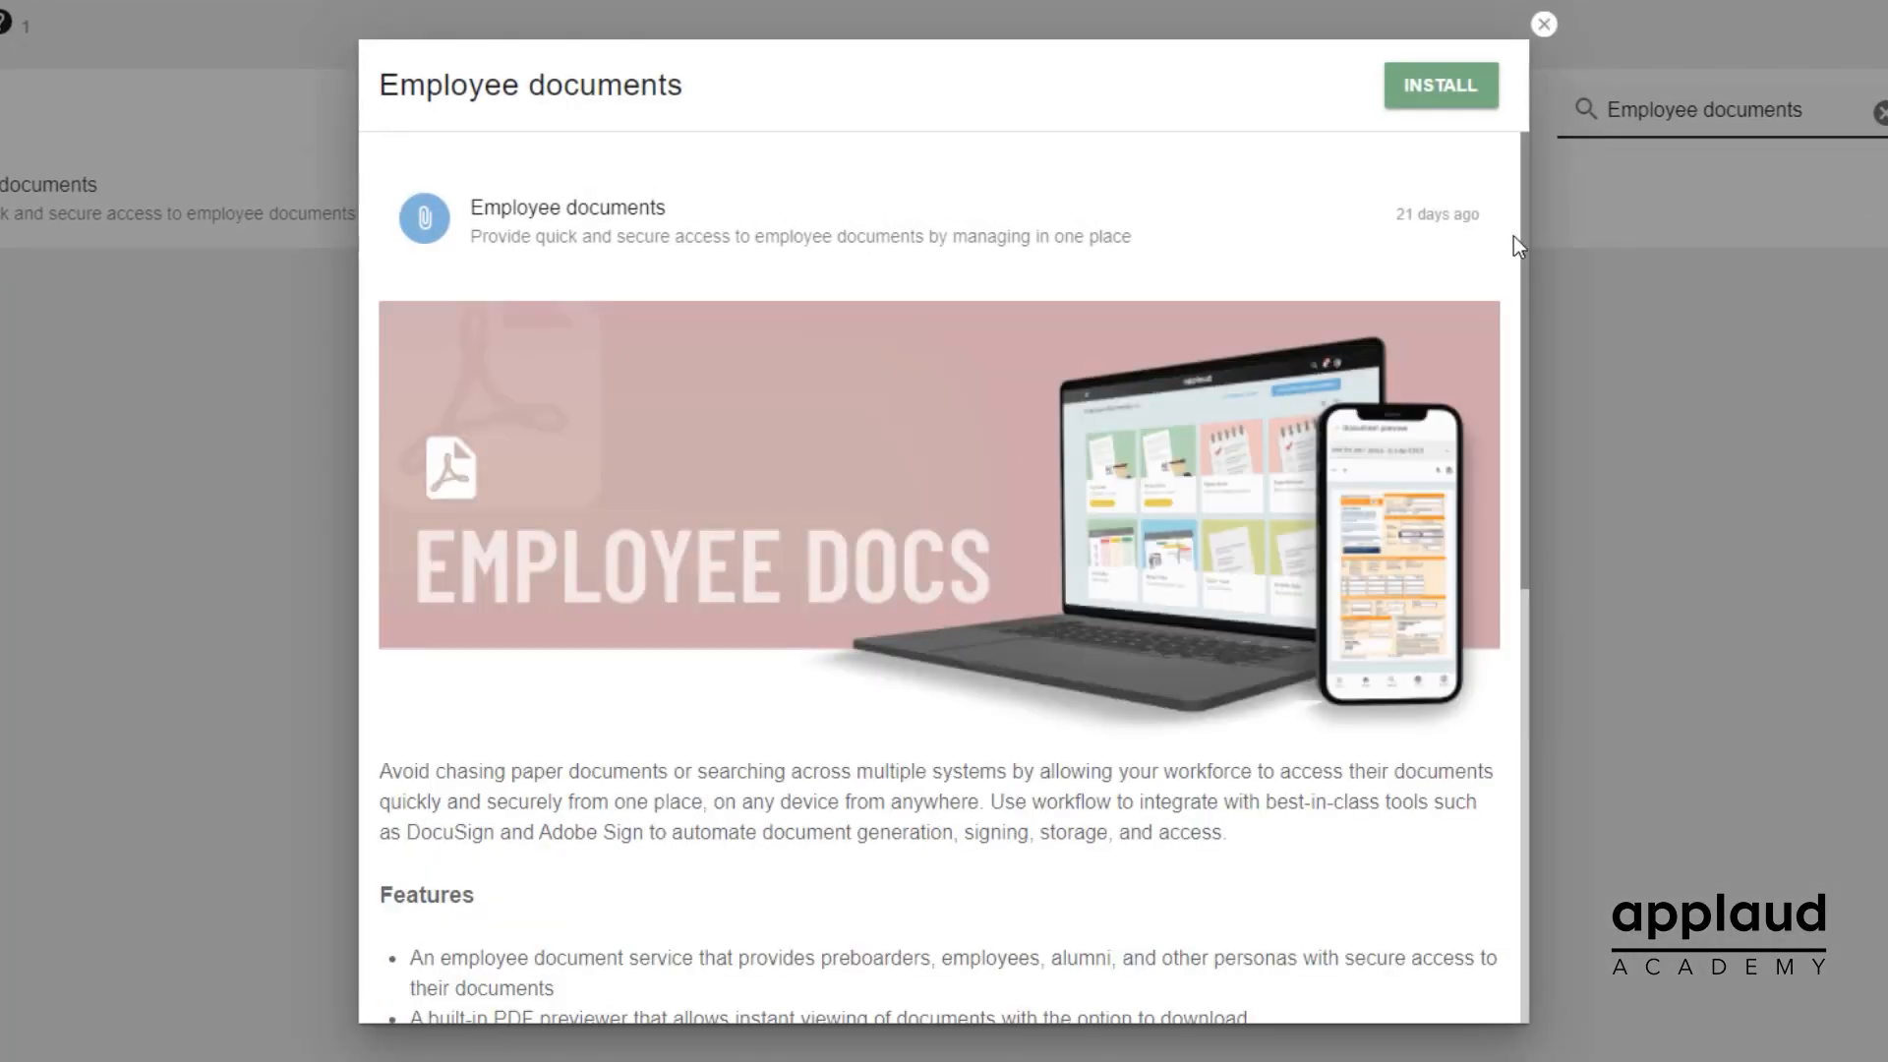
Step: Review the Employee documents template's features, usage and contents, and install it
scroll(1514, 236, "down", 5)
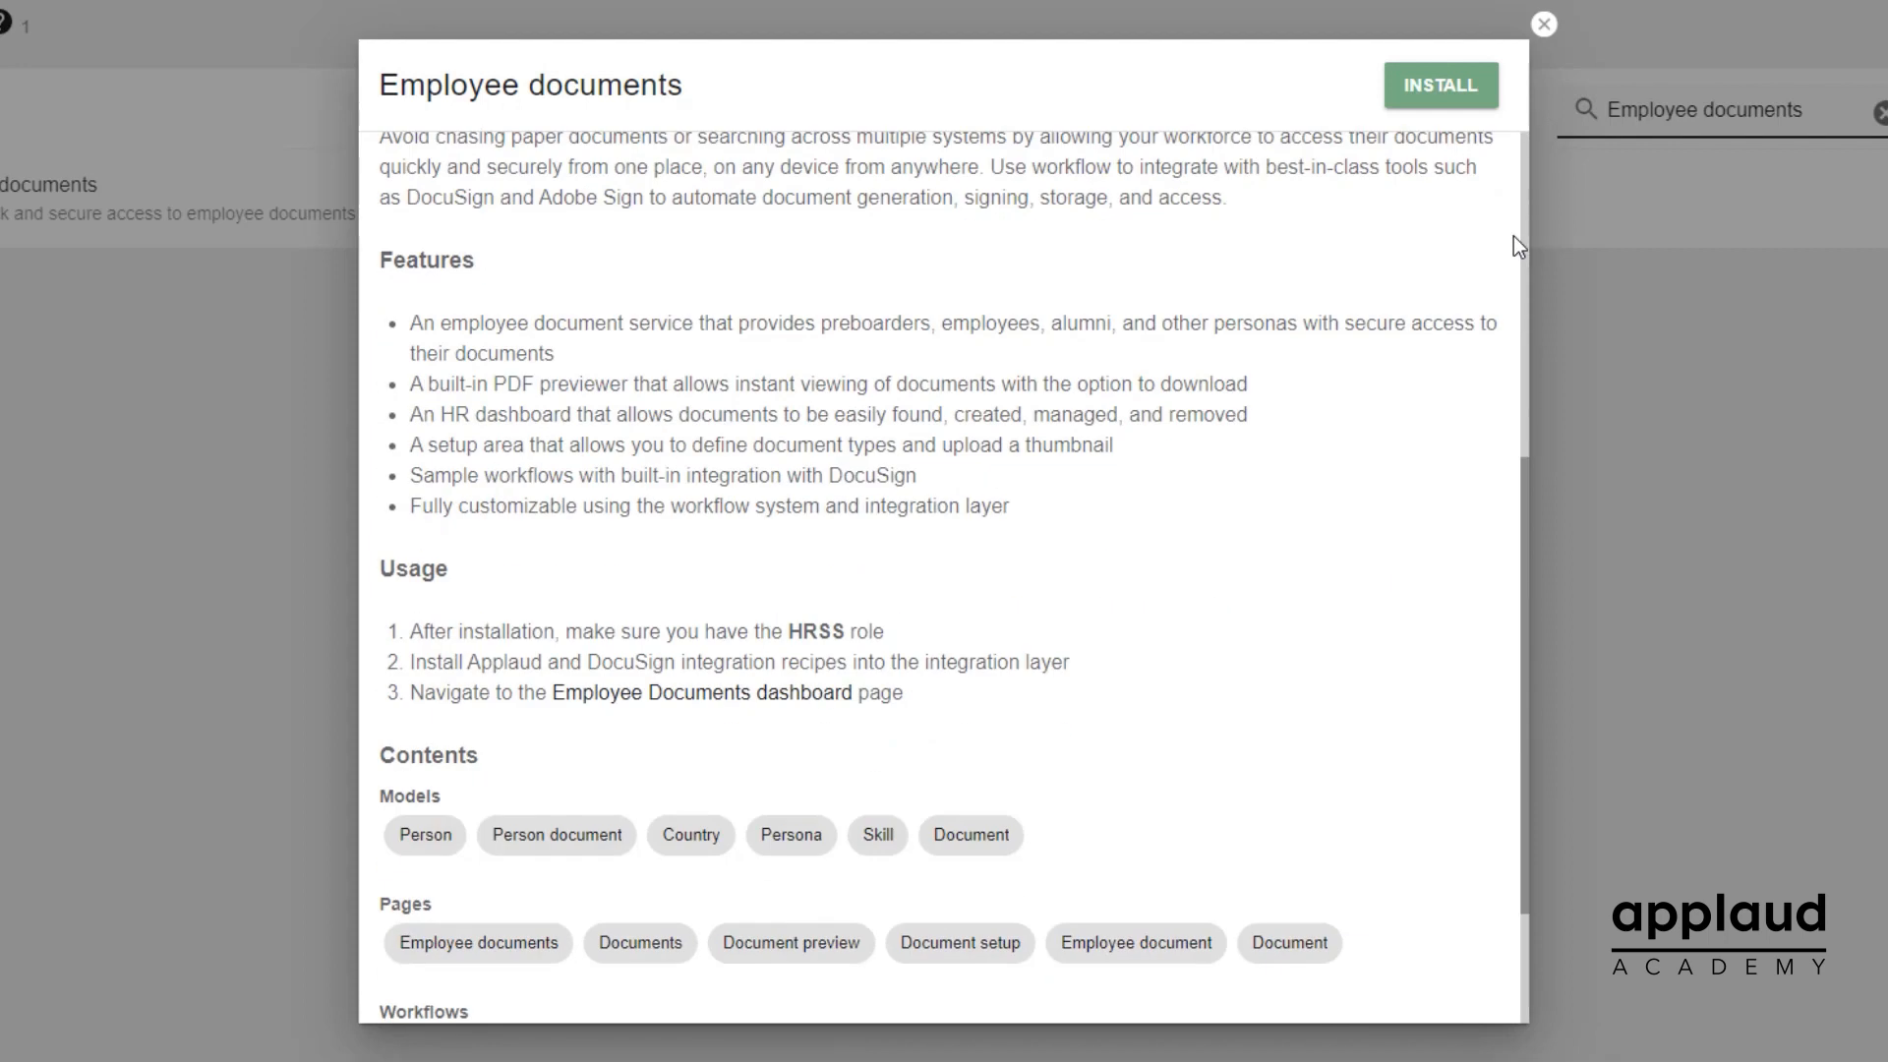
scroll(1514, 236, "down", 2)
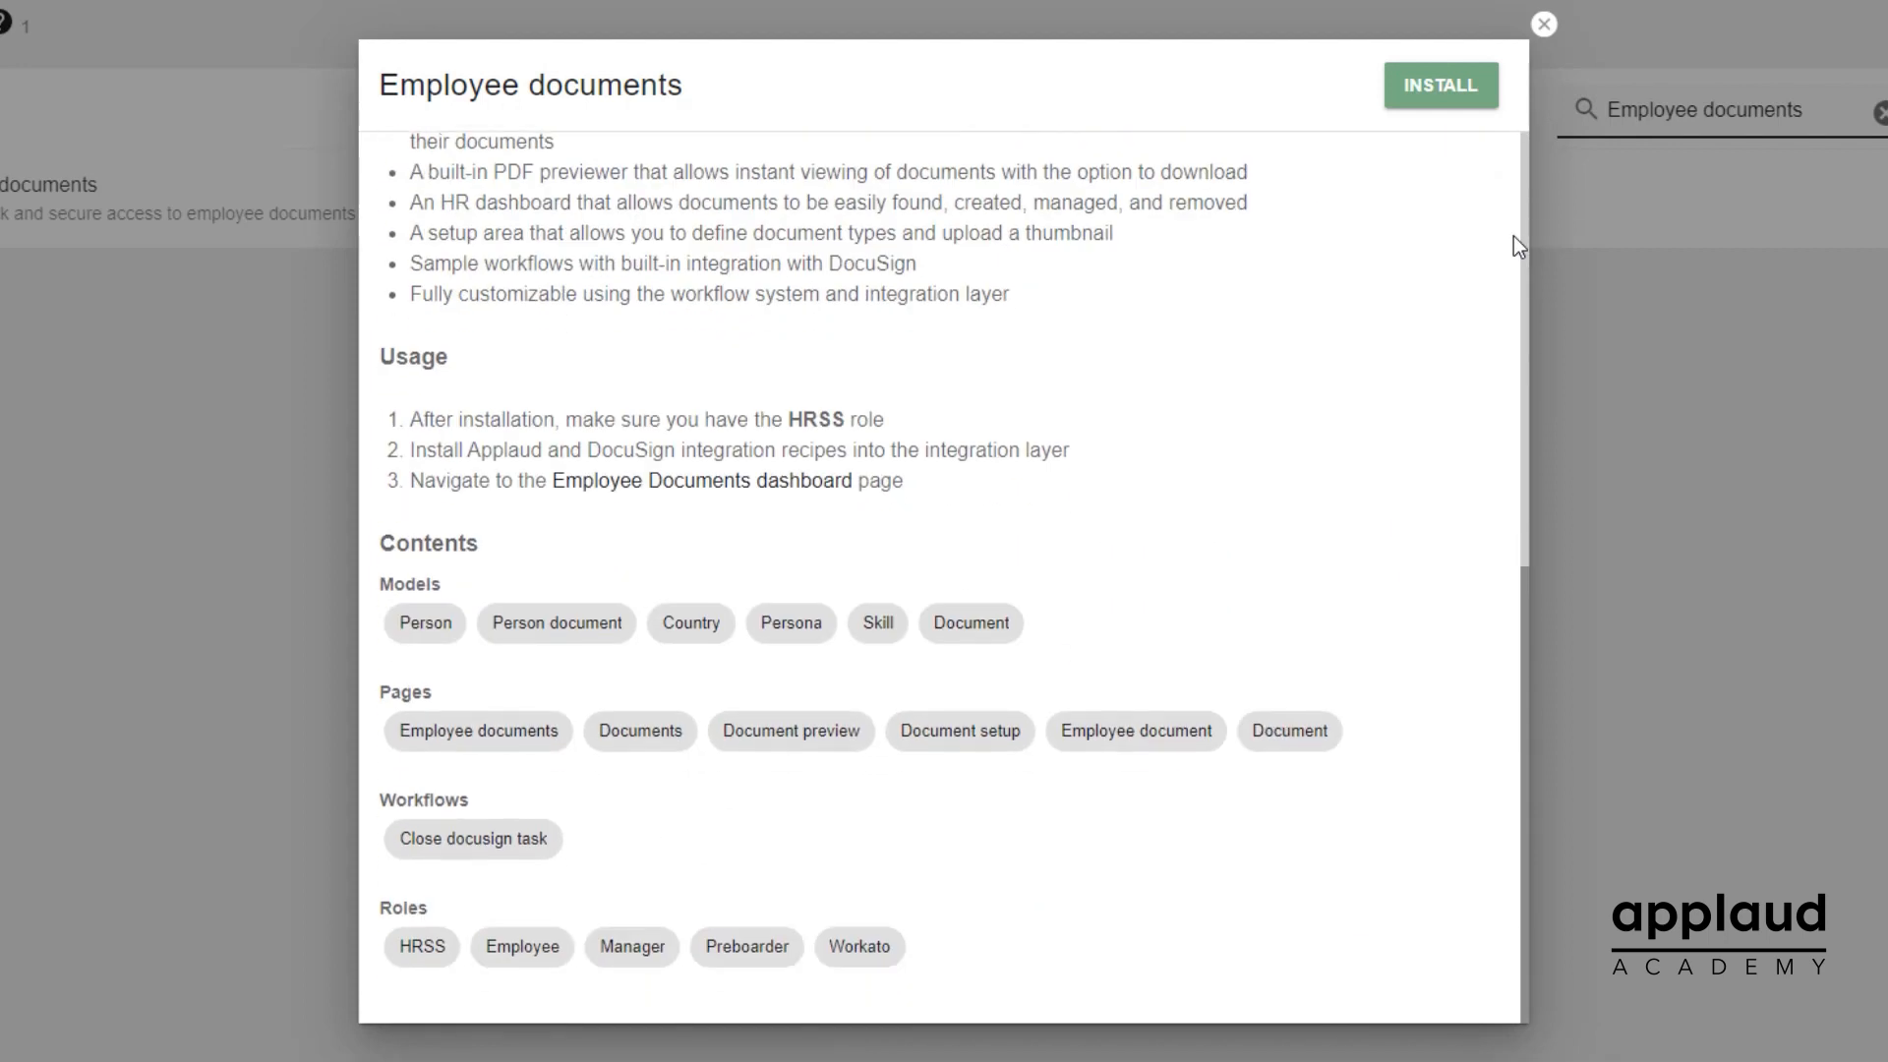
scroll(1514, 236, "up", 4)
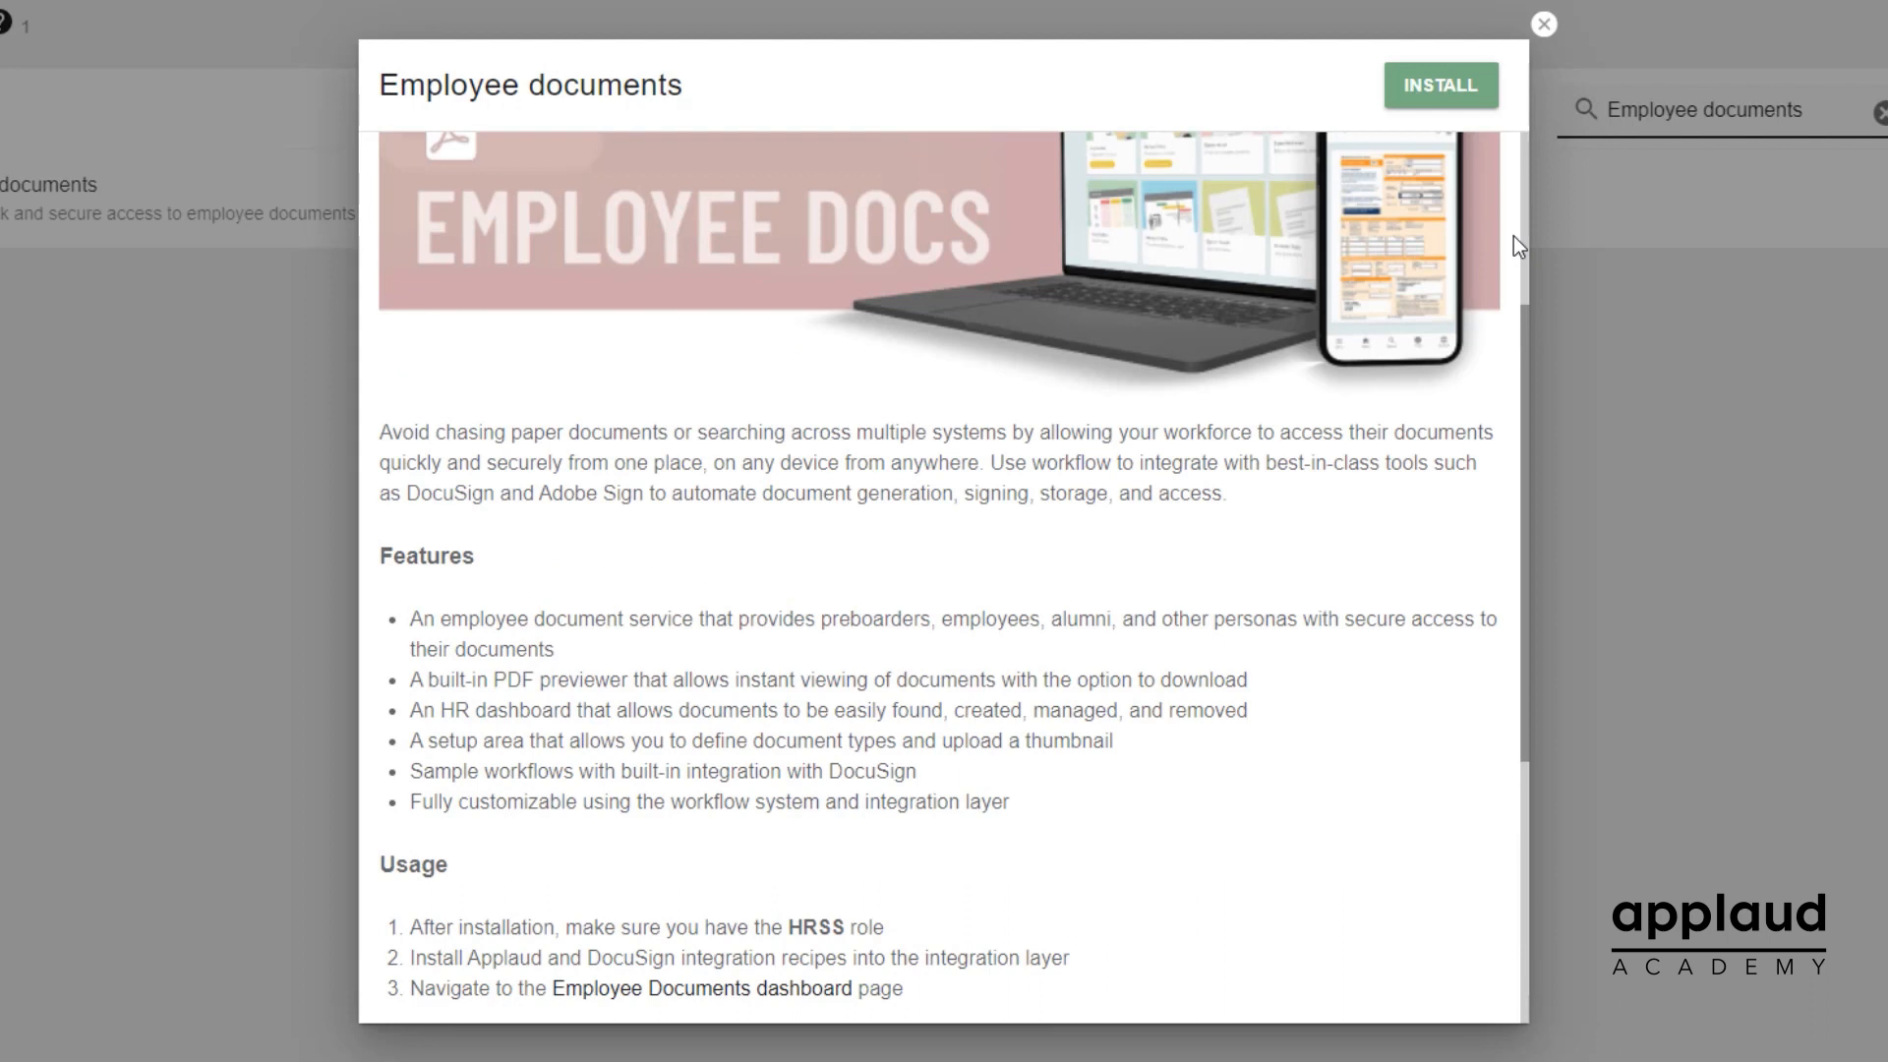
scroll(1513, 236, "up", 3)
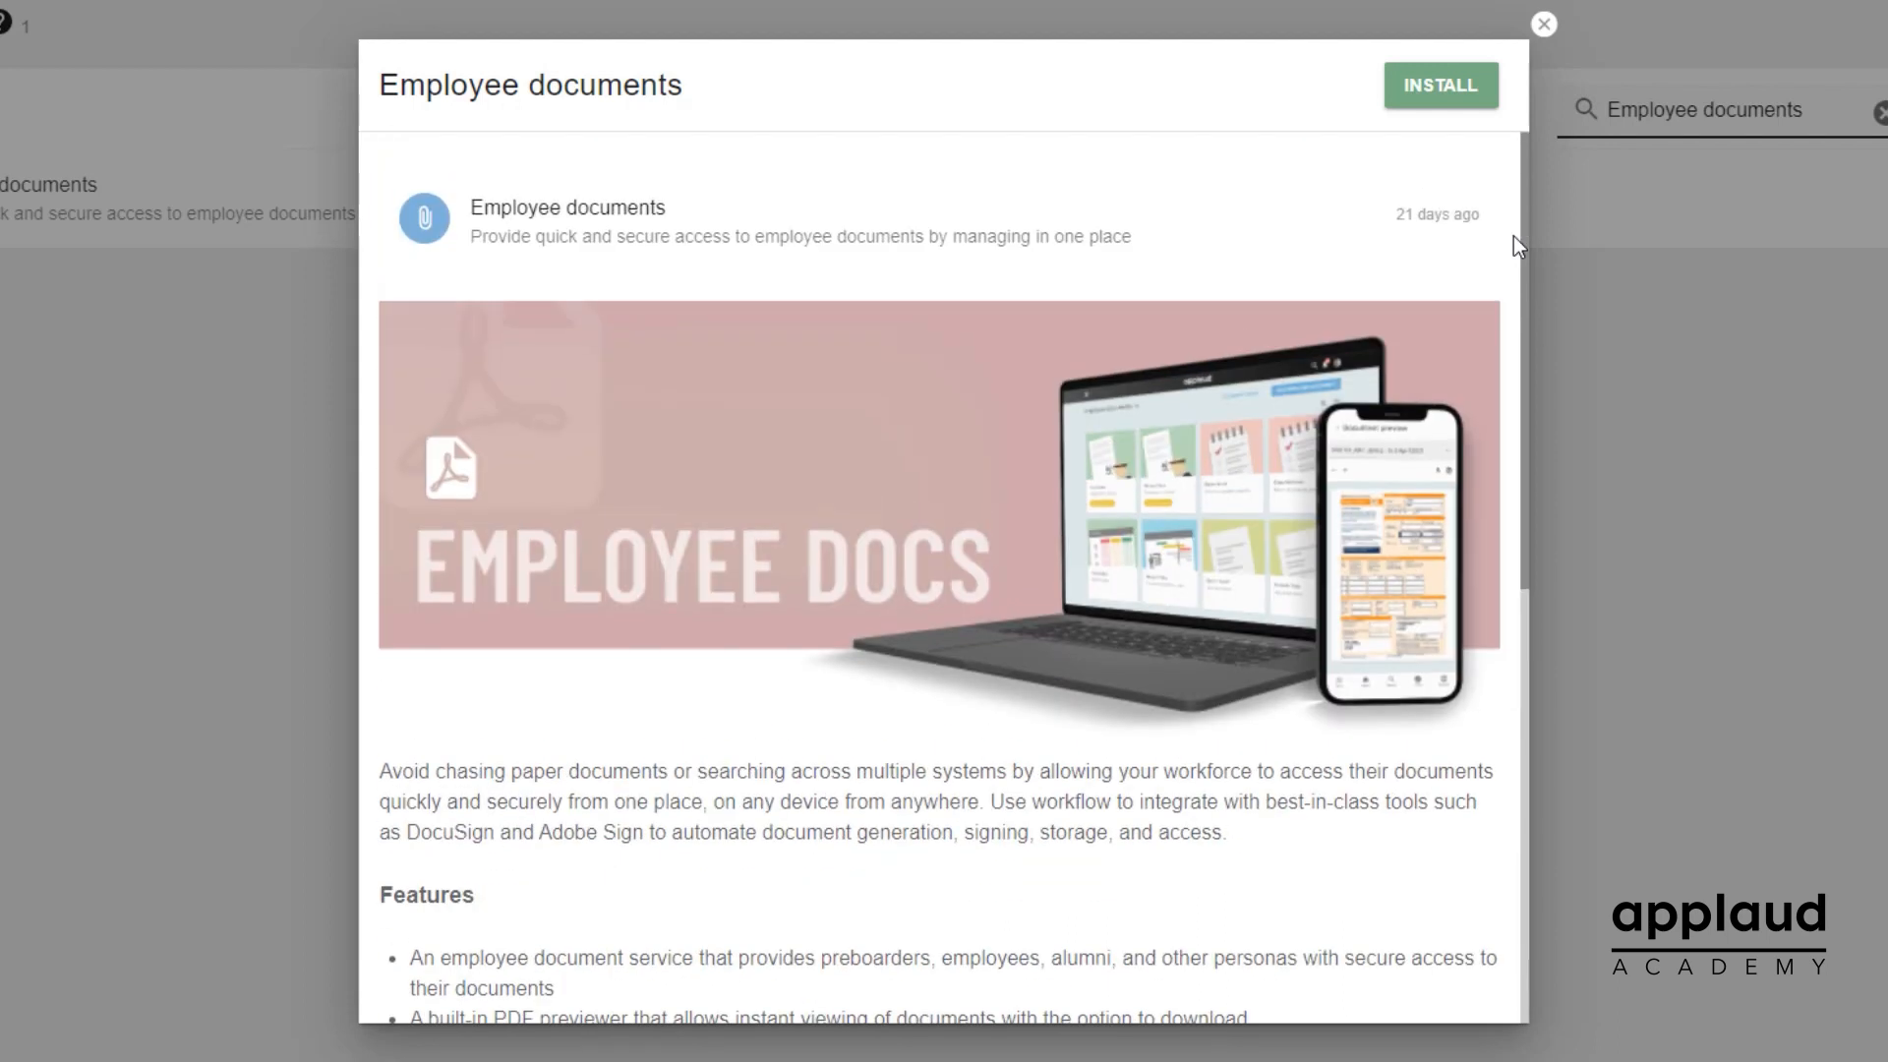
left_click(1441, 119)
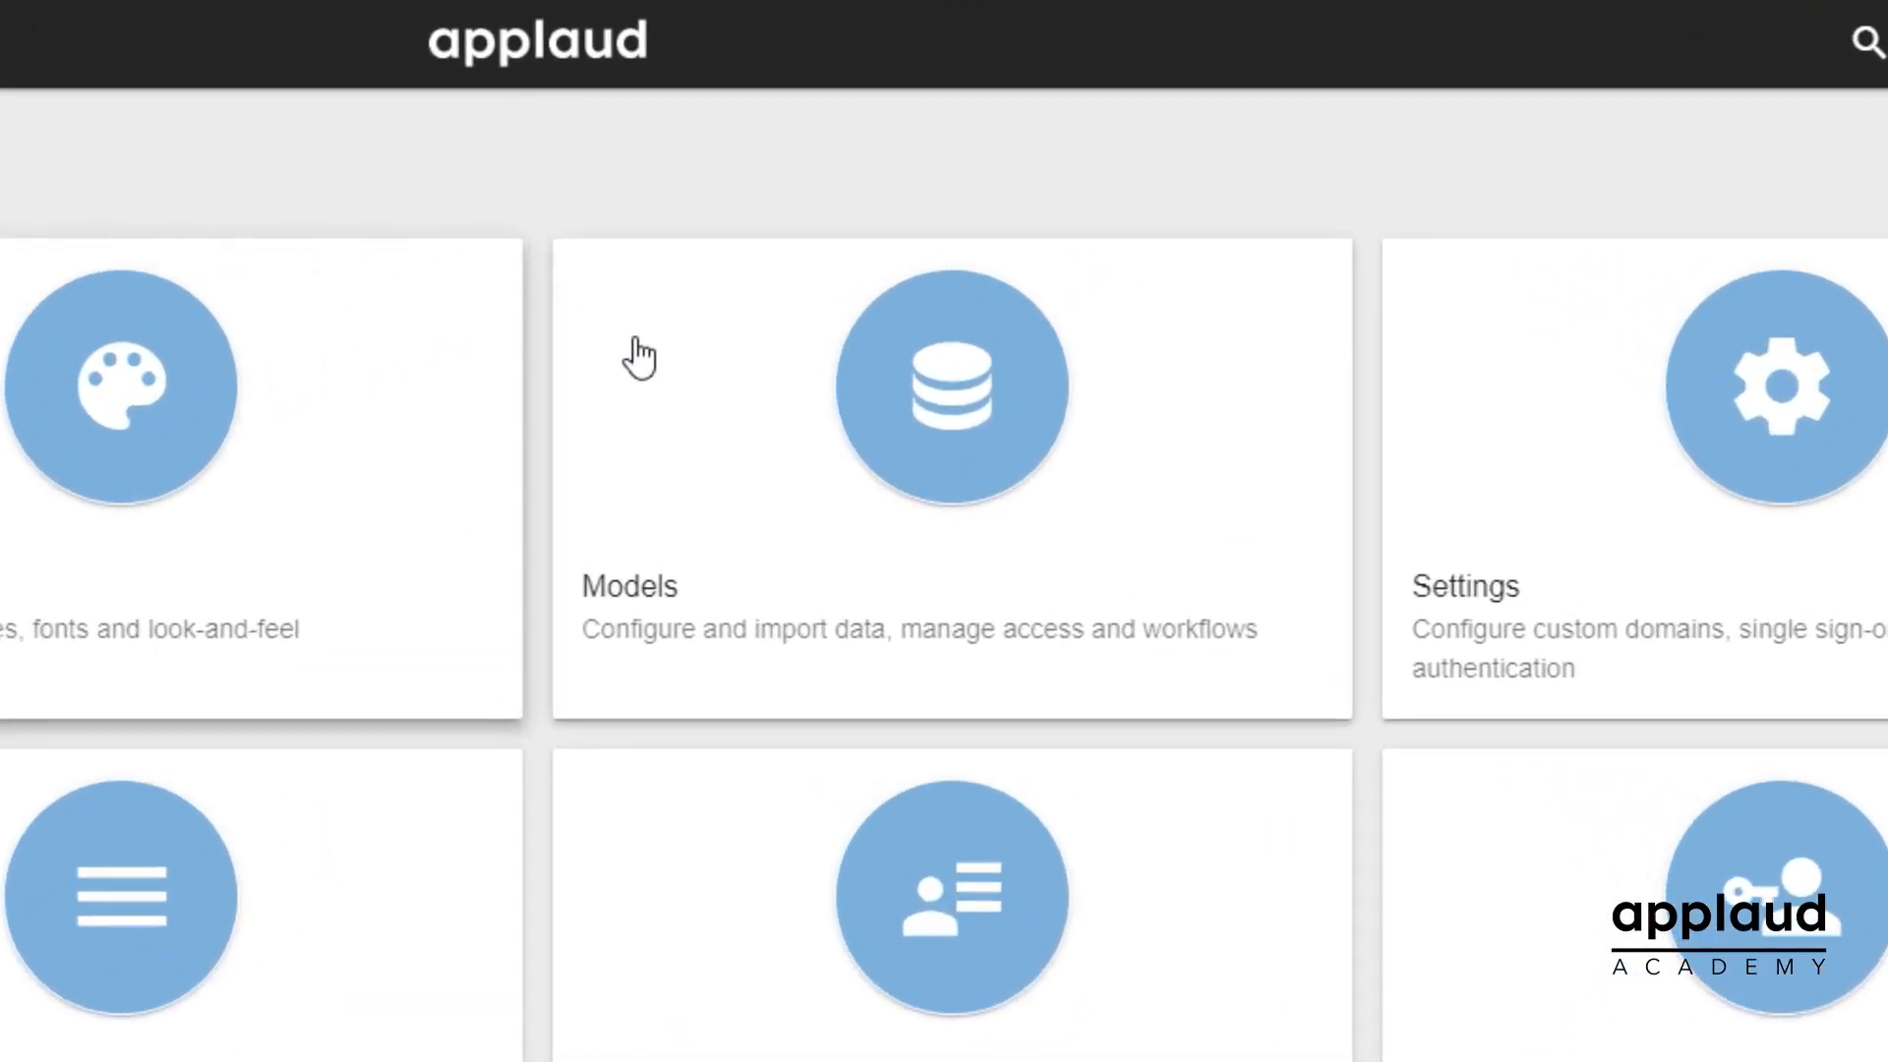
Step: Search the models for "Document", open the Person document model and review its schema properties and relations
left_click(917, 436)
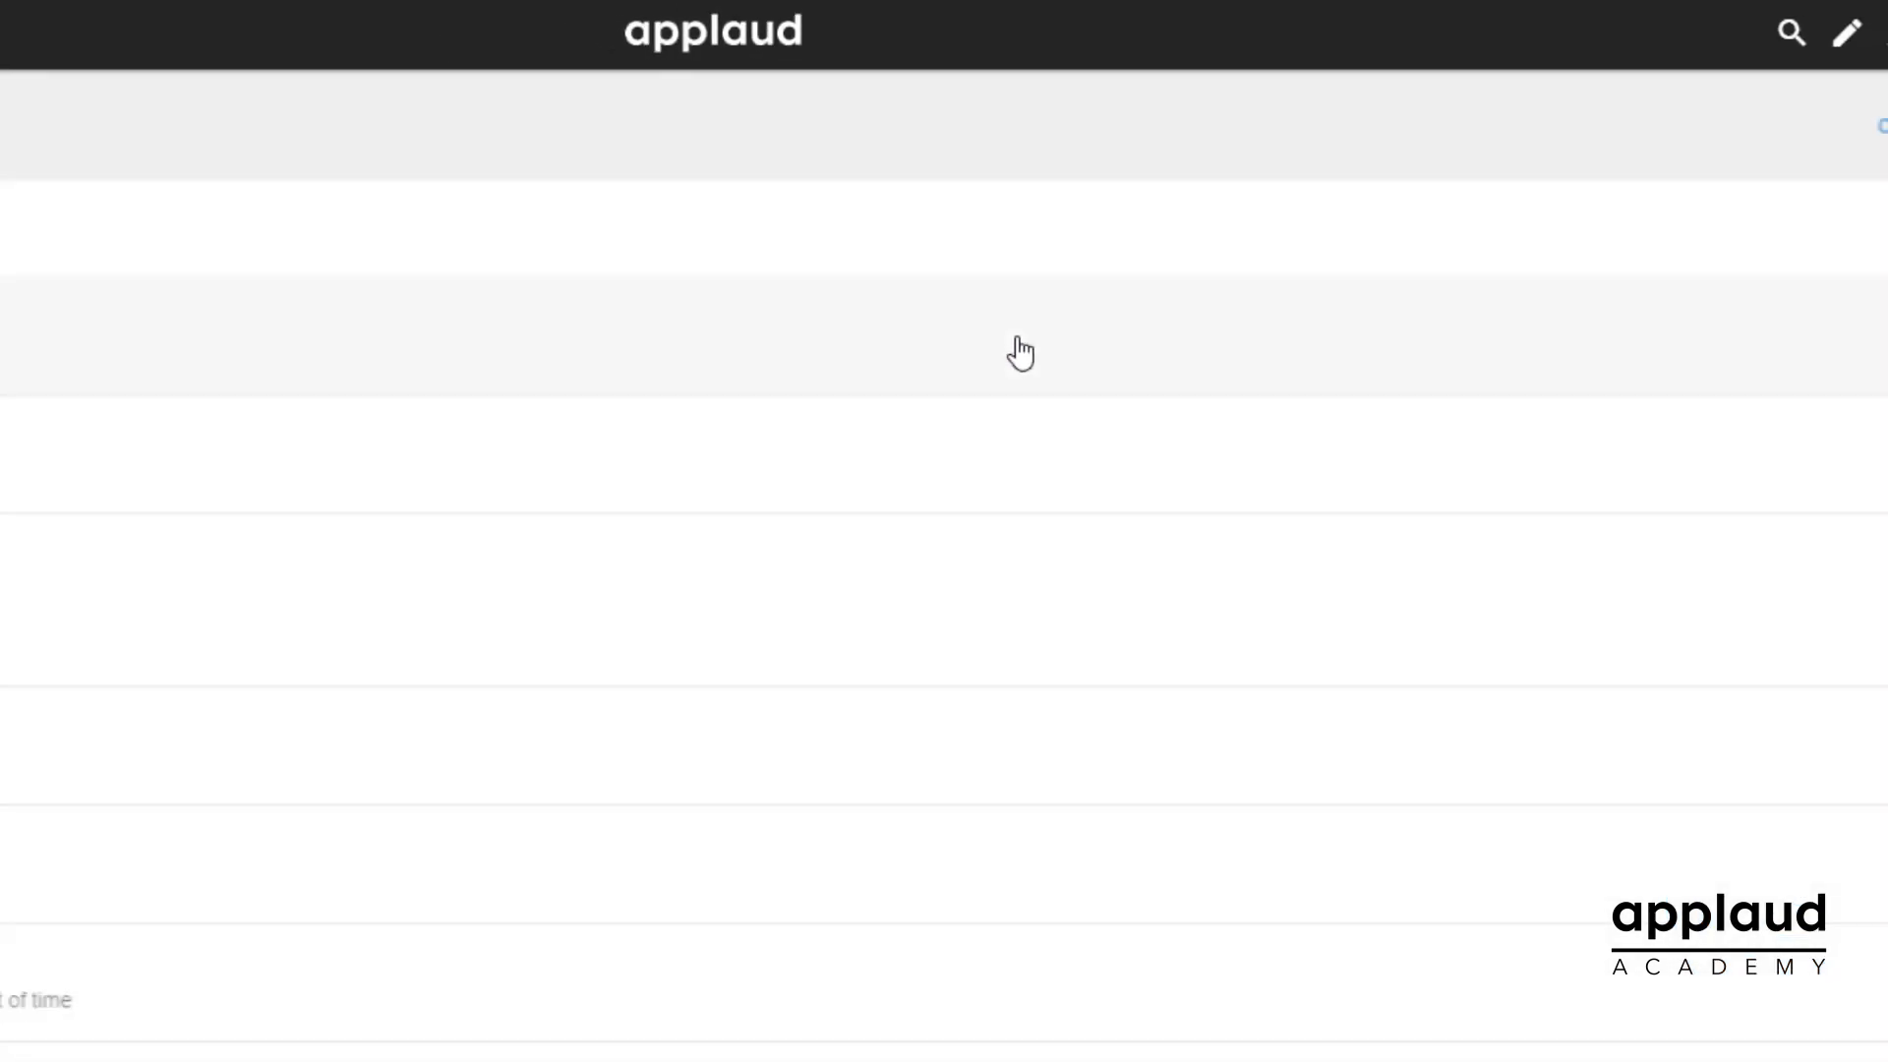
left_click(1801, 155)
type("Document")
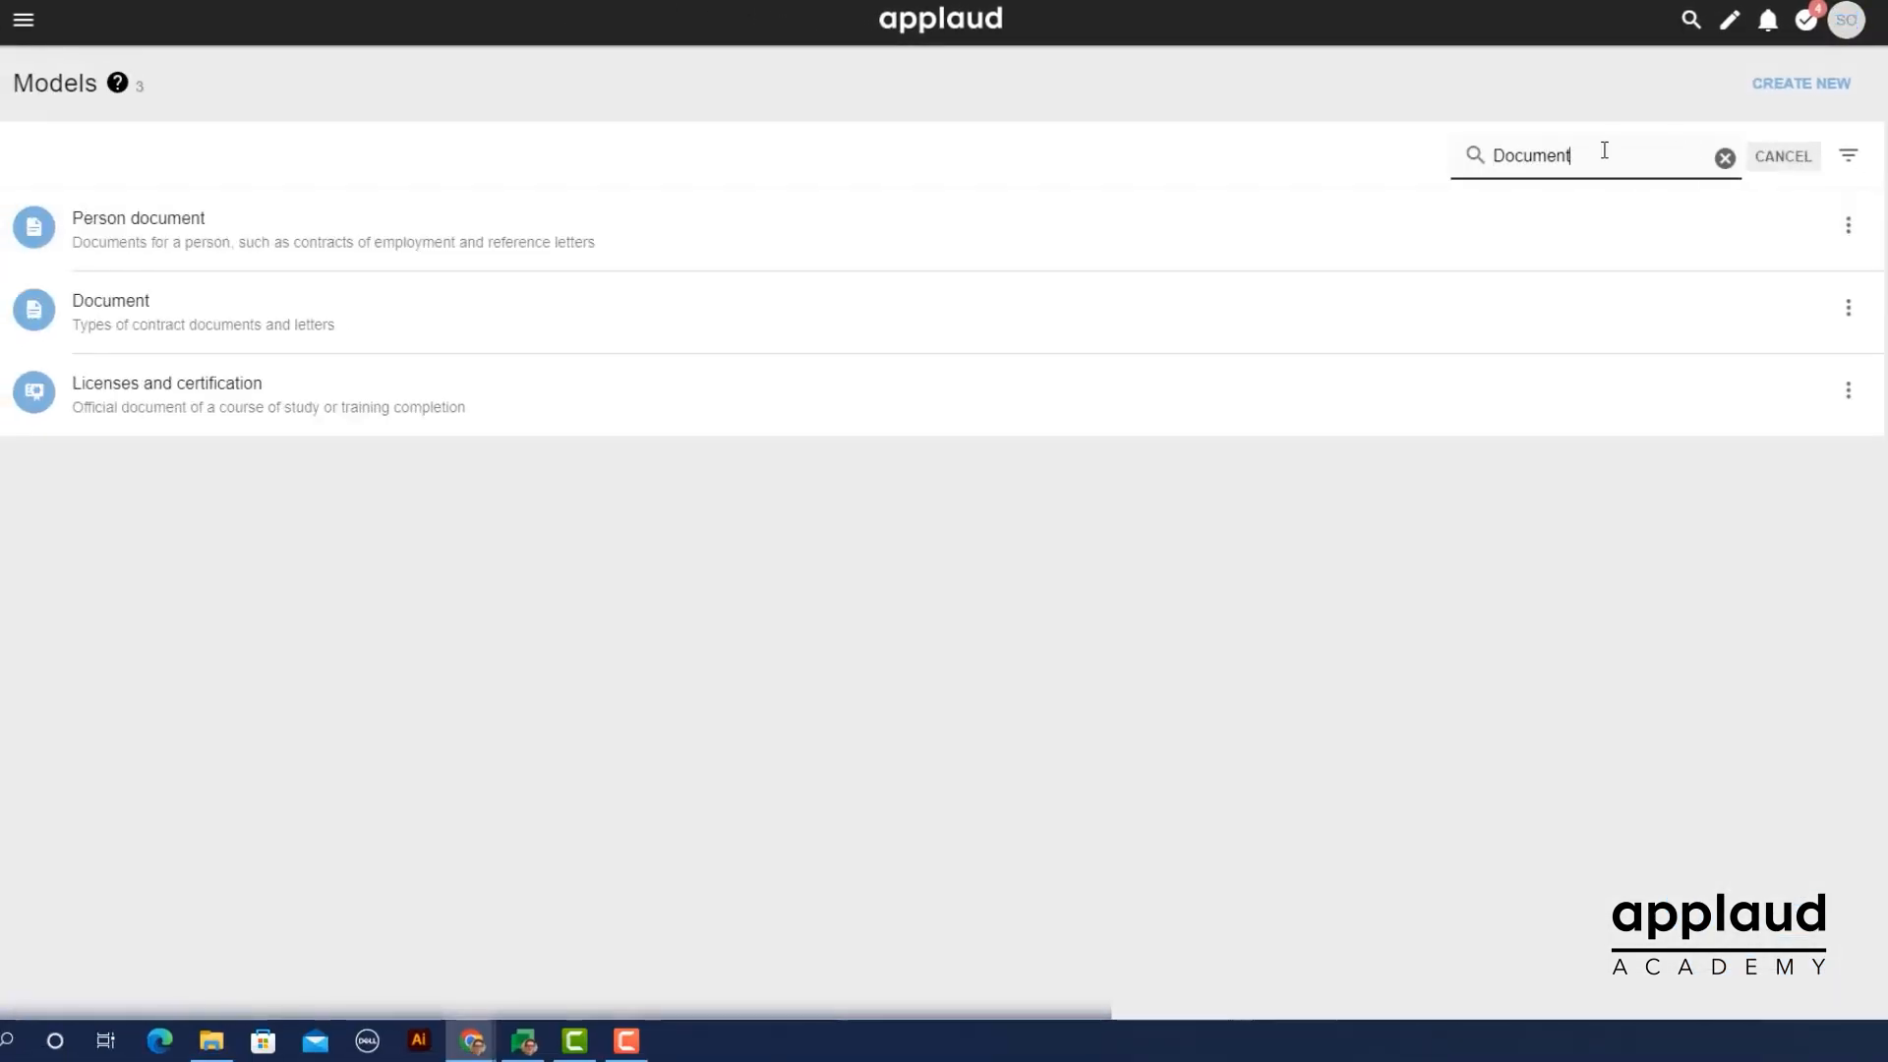
left_click(240, 303)
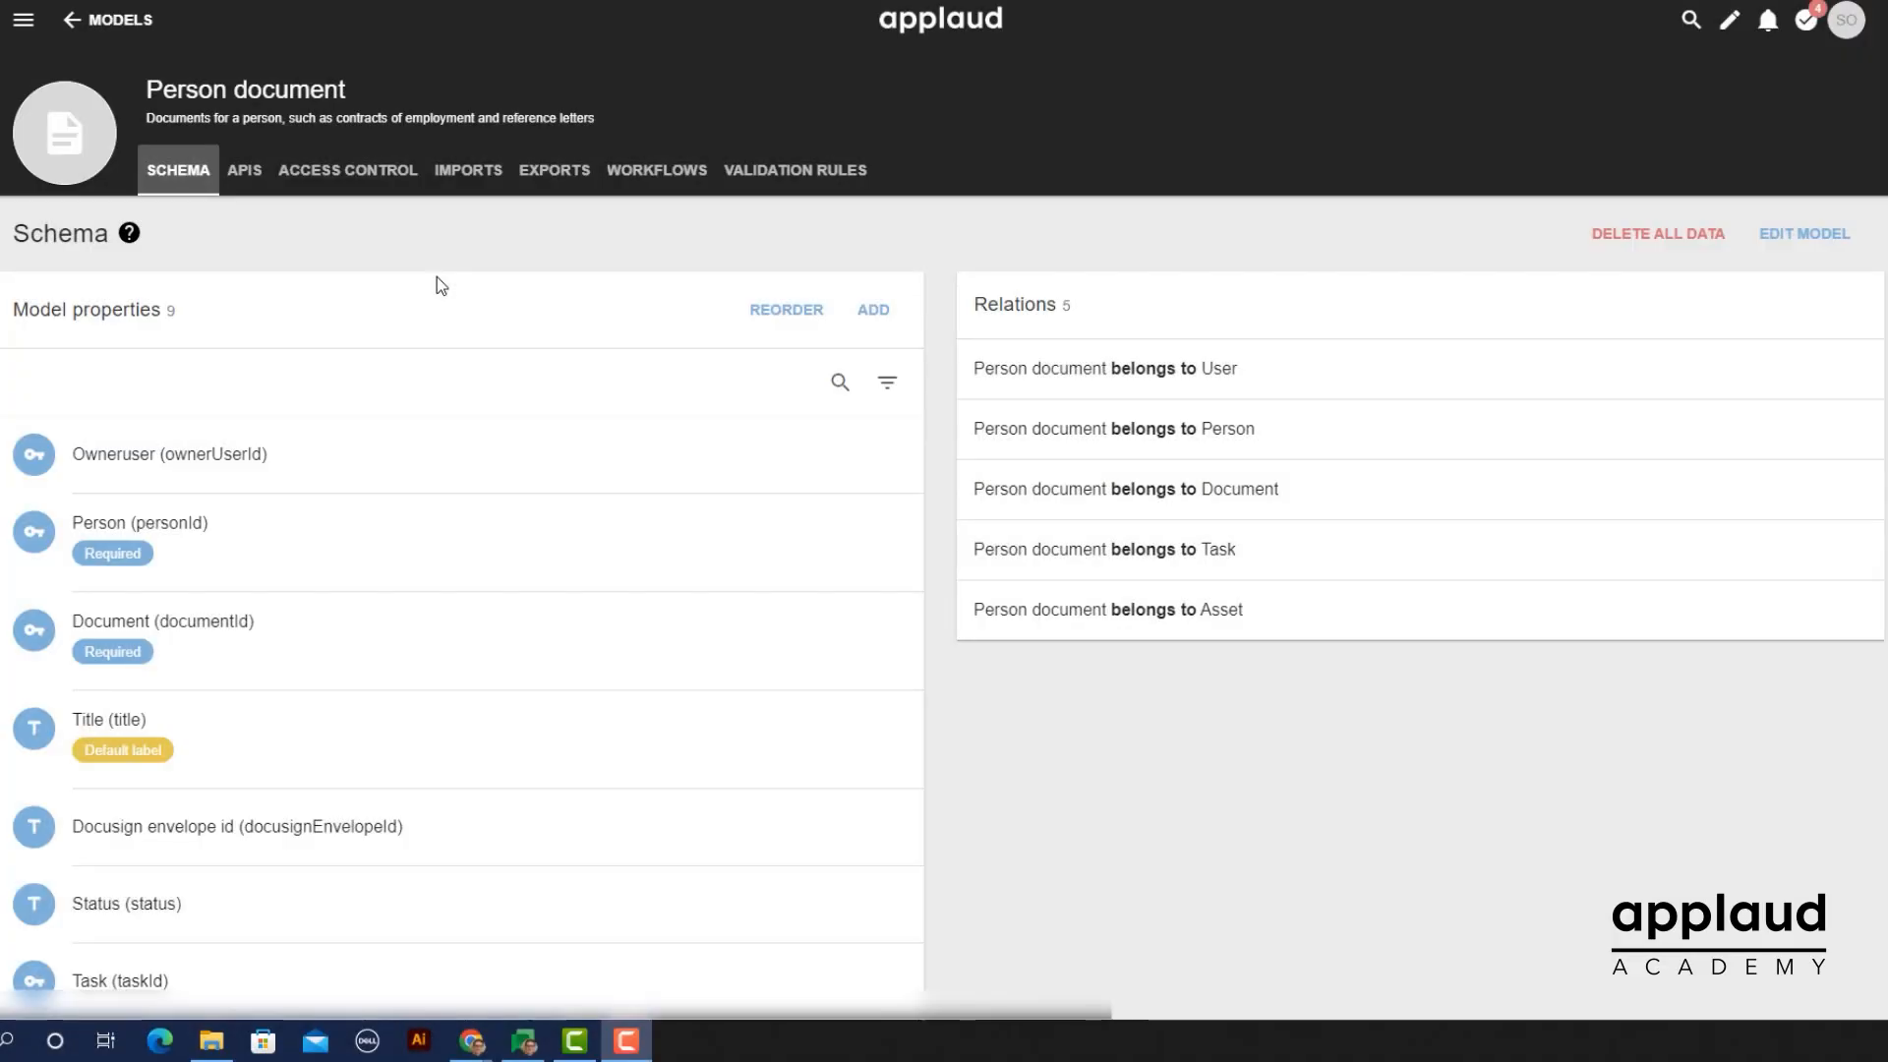
scroll(438, 278, "down", 2)
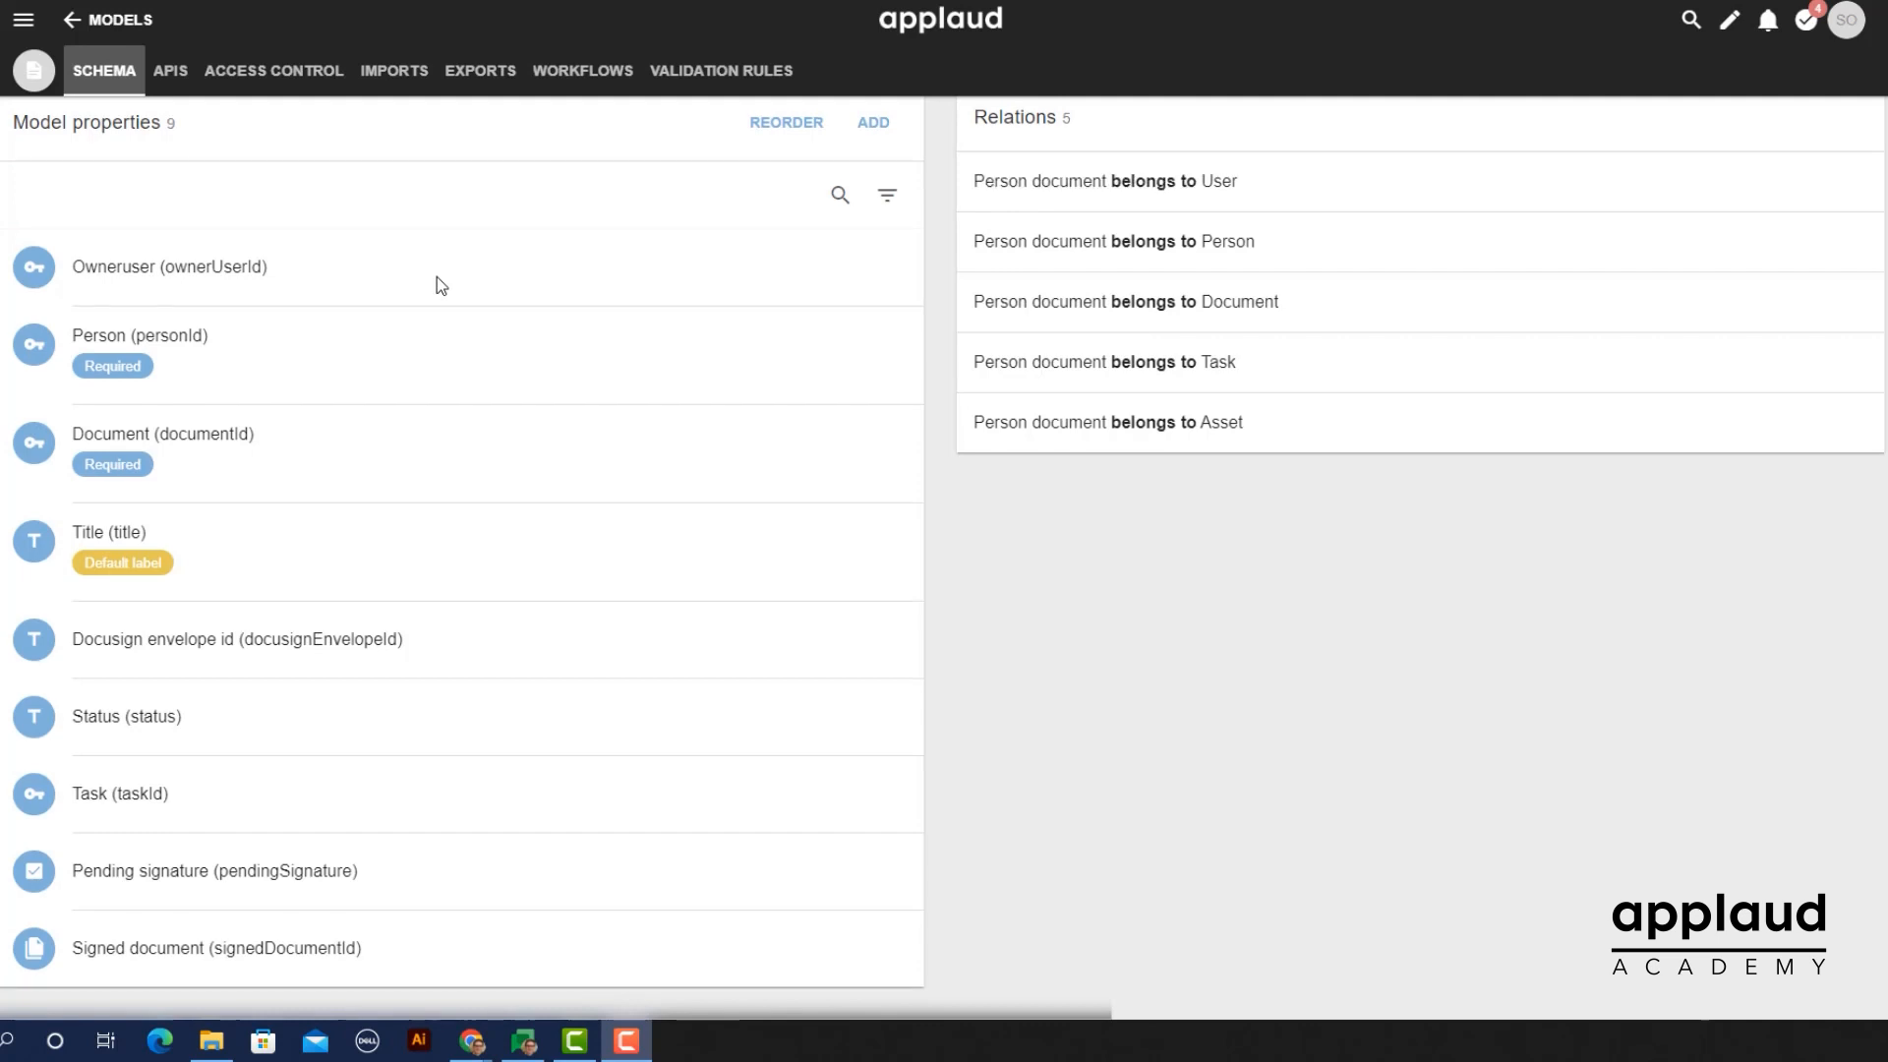
scroll(437, 278, "up", 2)
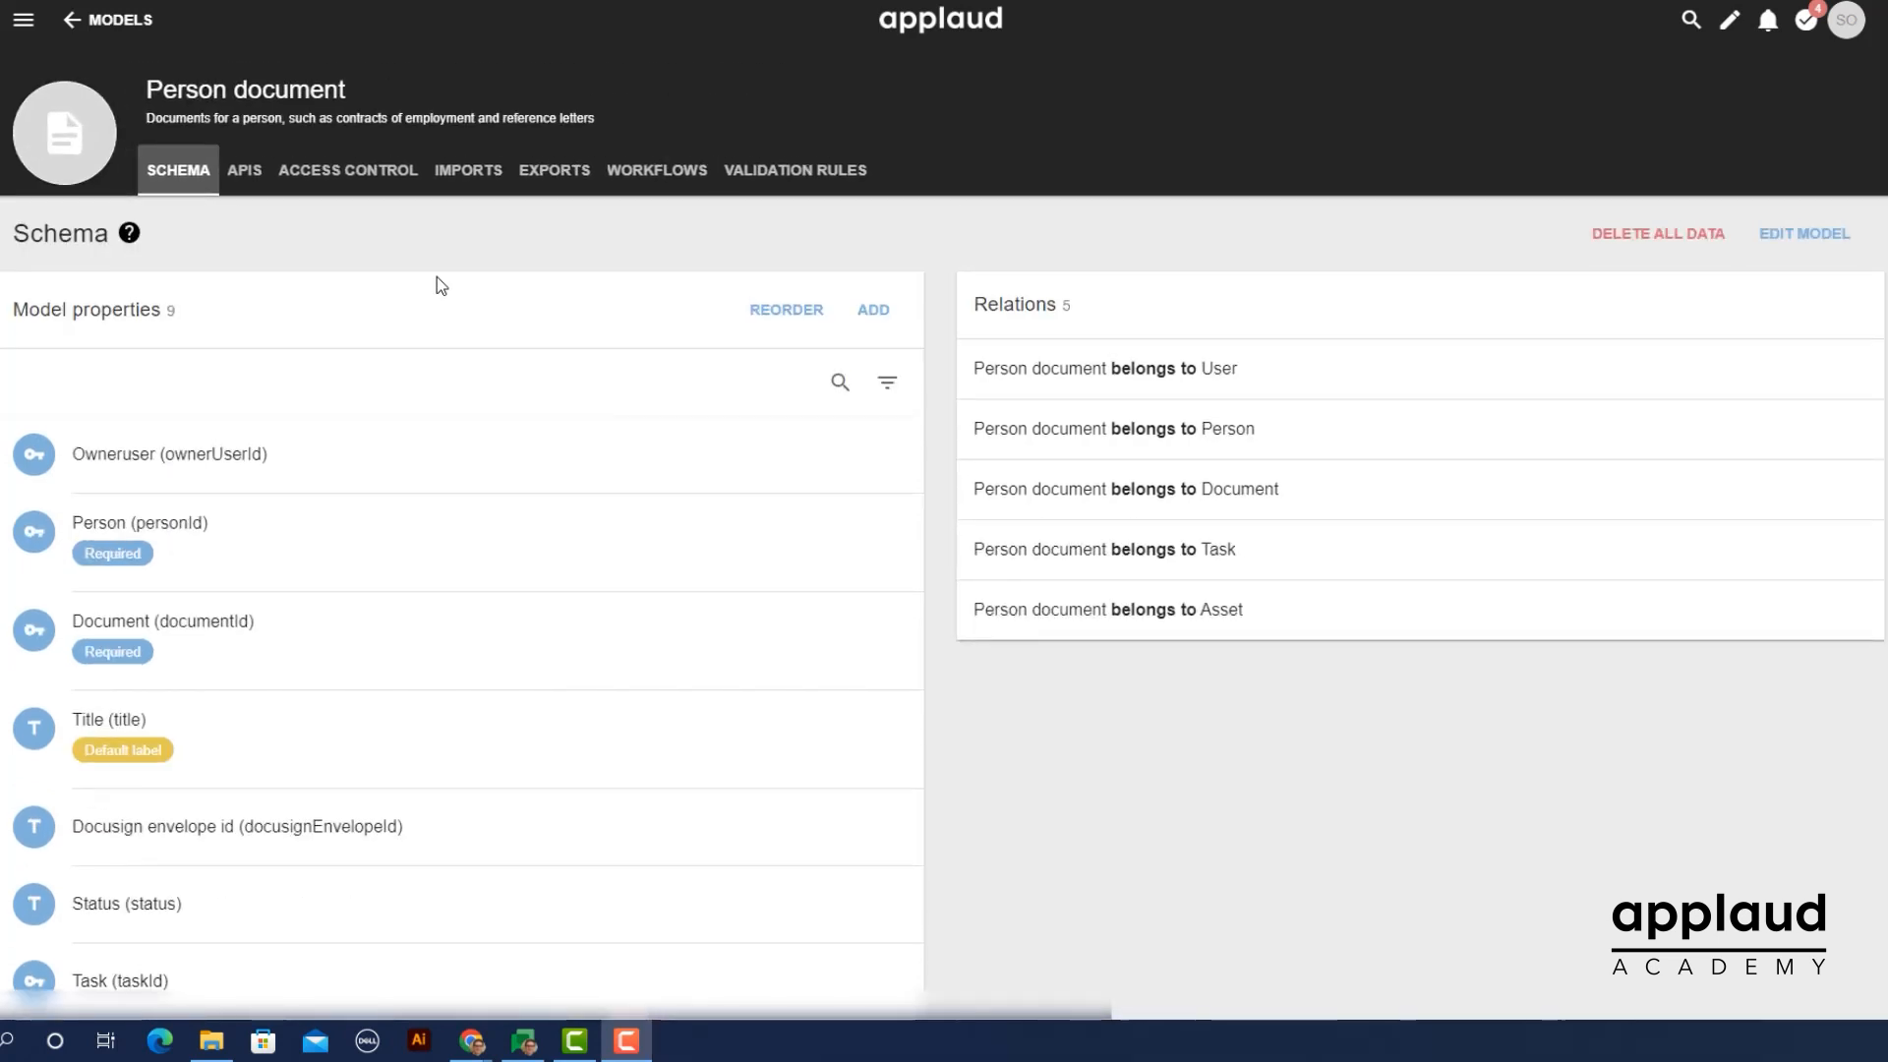
Step: Open the Person document model's Close docusign task workflow and examine it from start to end
left_click(670, 196)
left_click(88, 372)
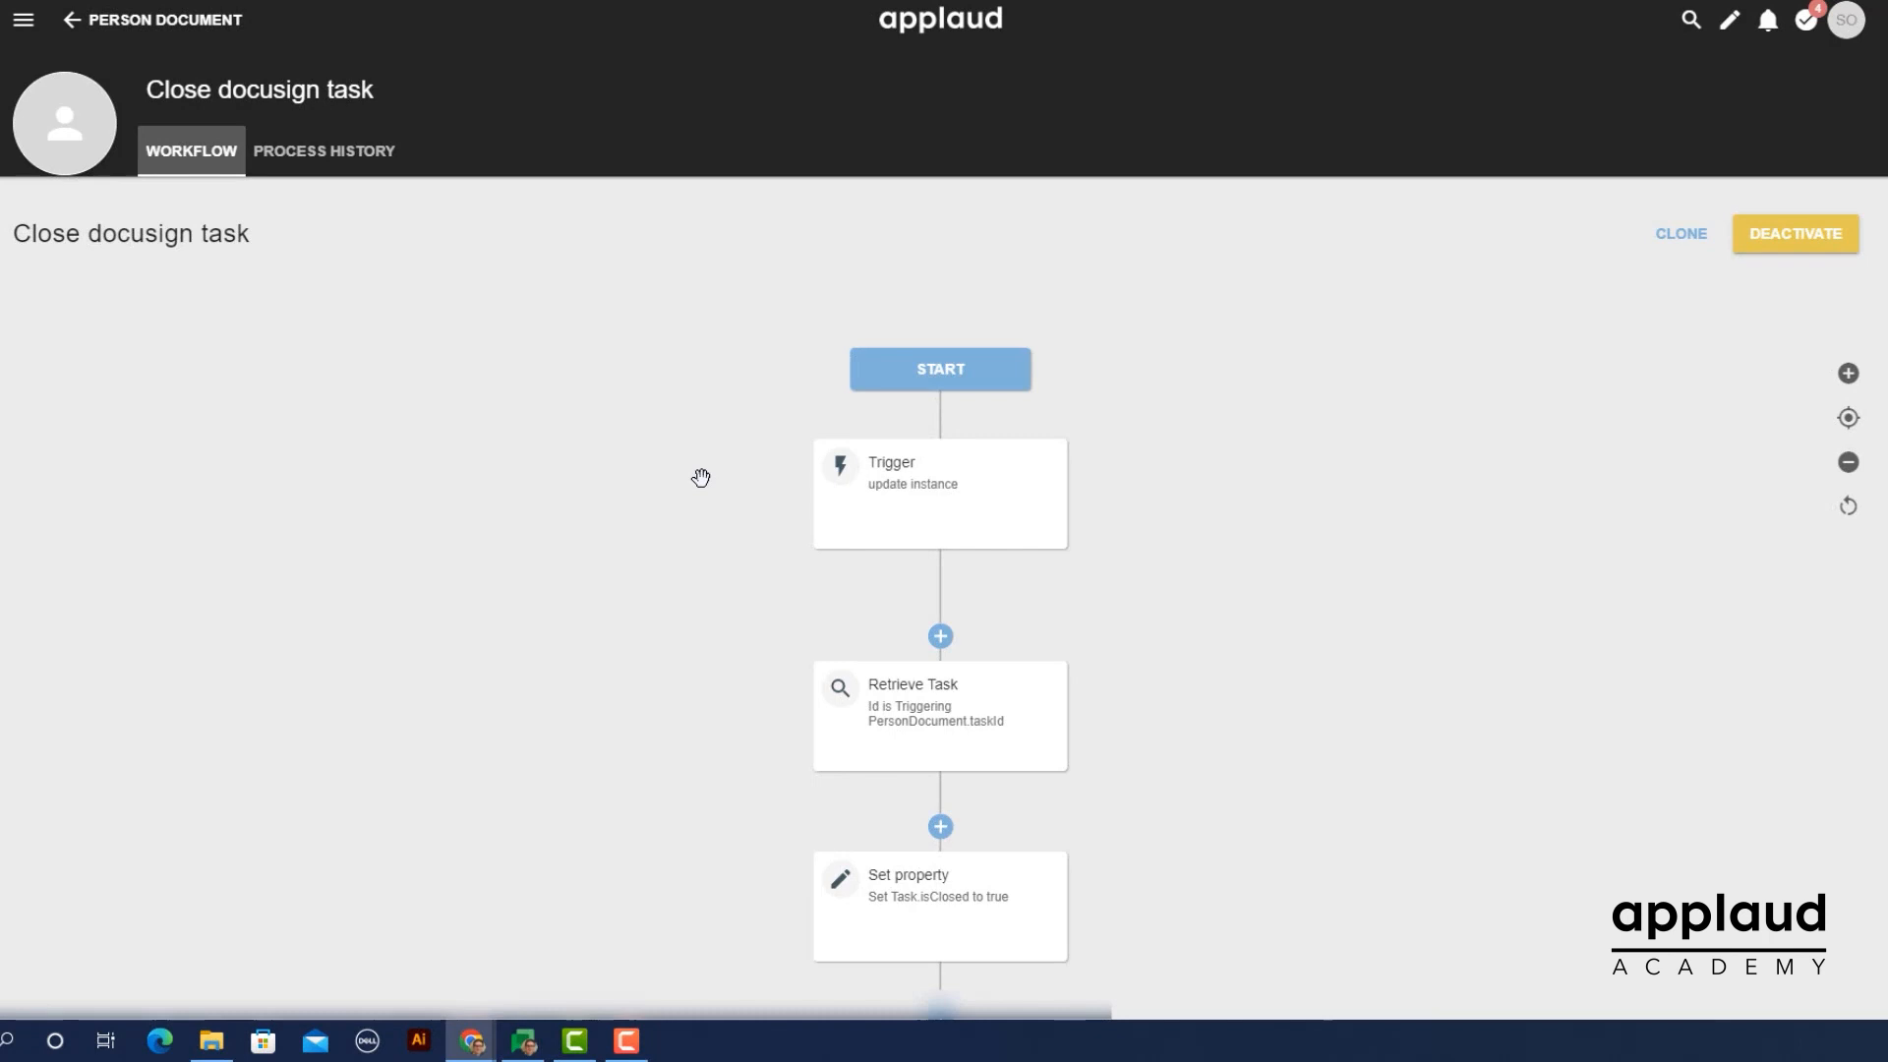
scroll(700, 478, "down", 3)
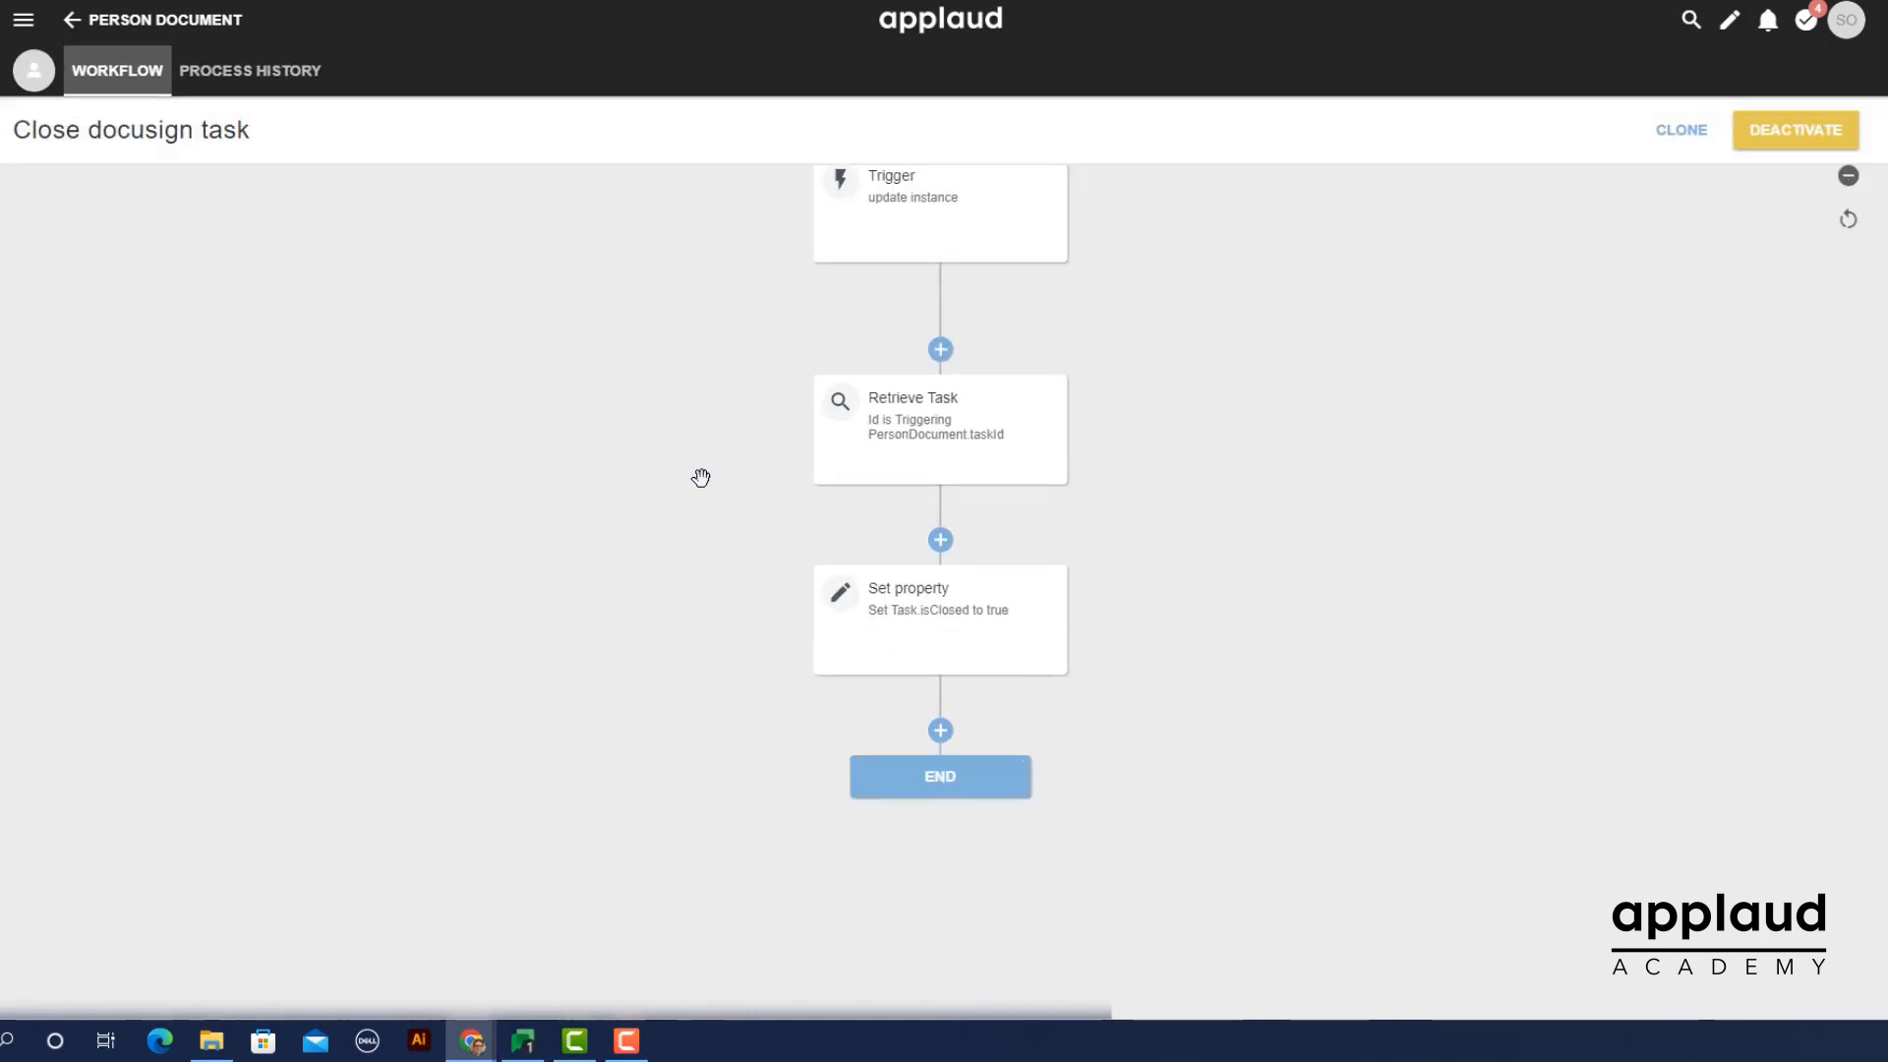
scroll(701, 477, "up", 3)
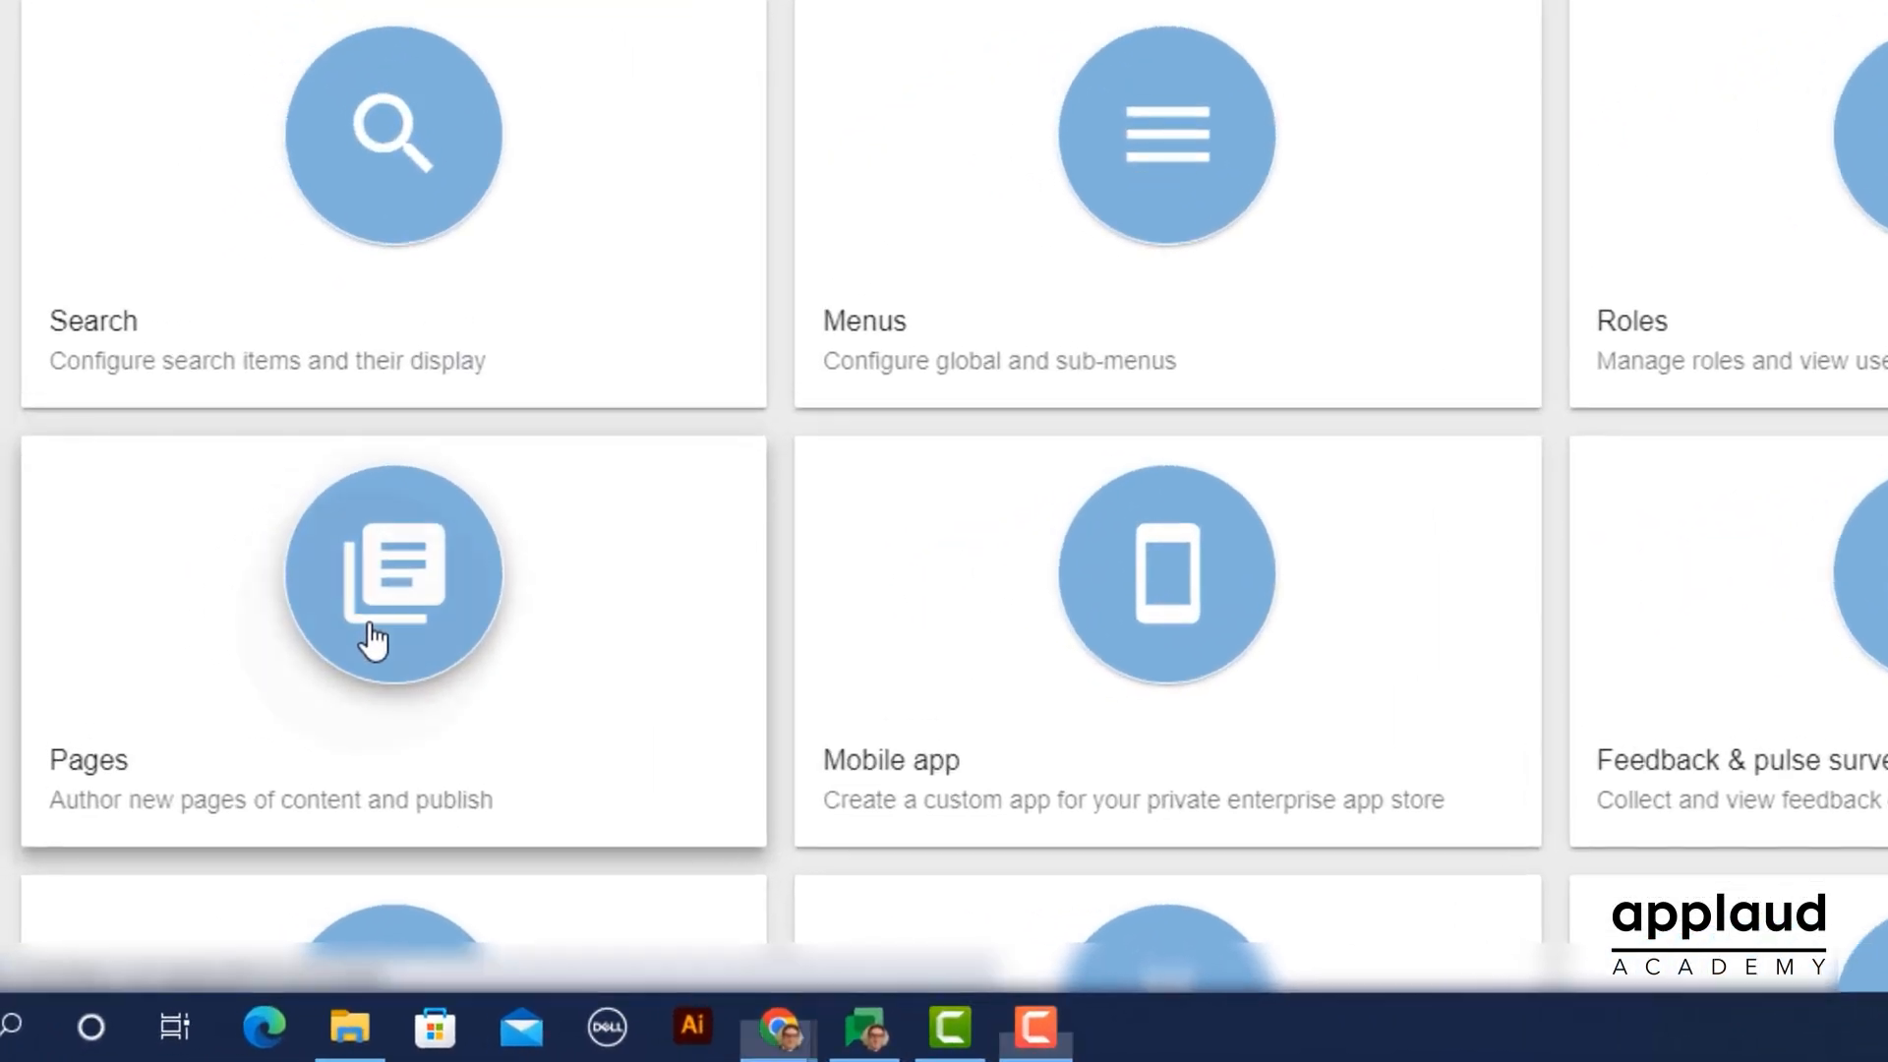
Step: Search the pages for "Document setup", open that page and leave its edit mode
left_click(372, 640)
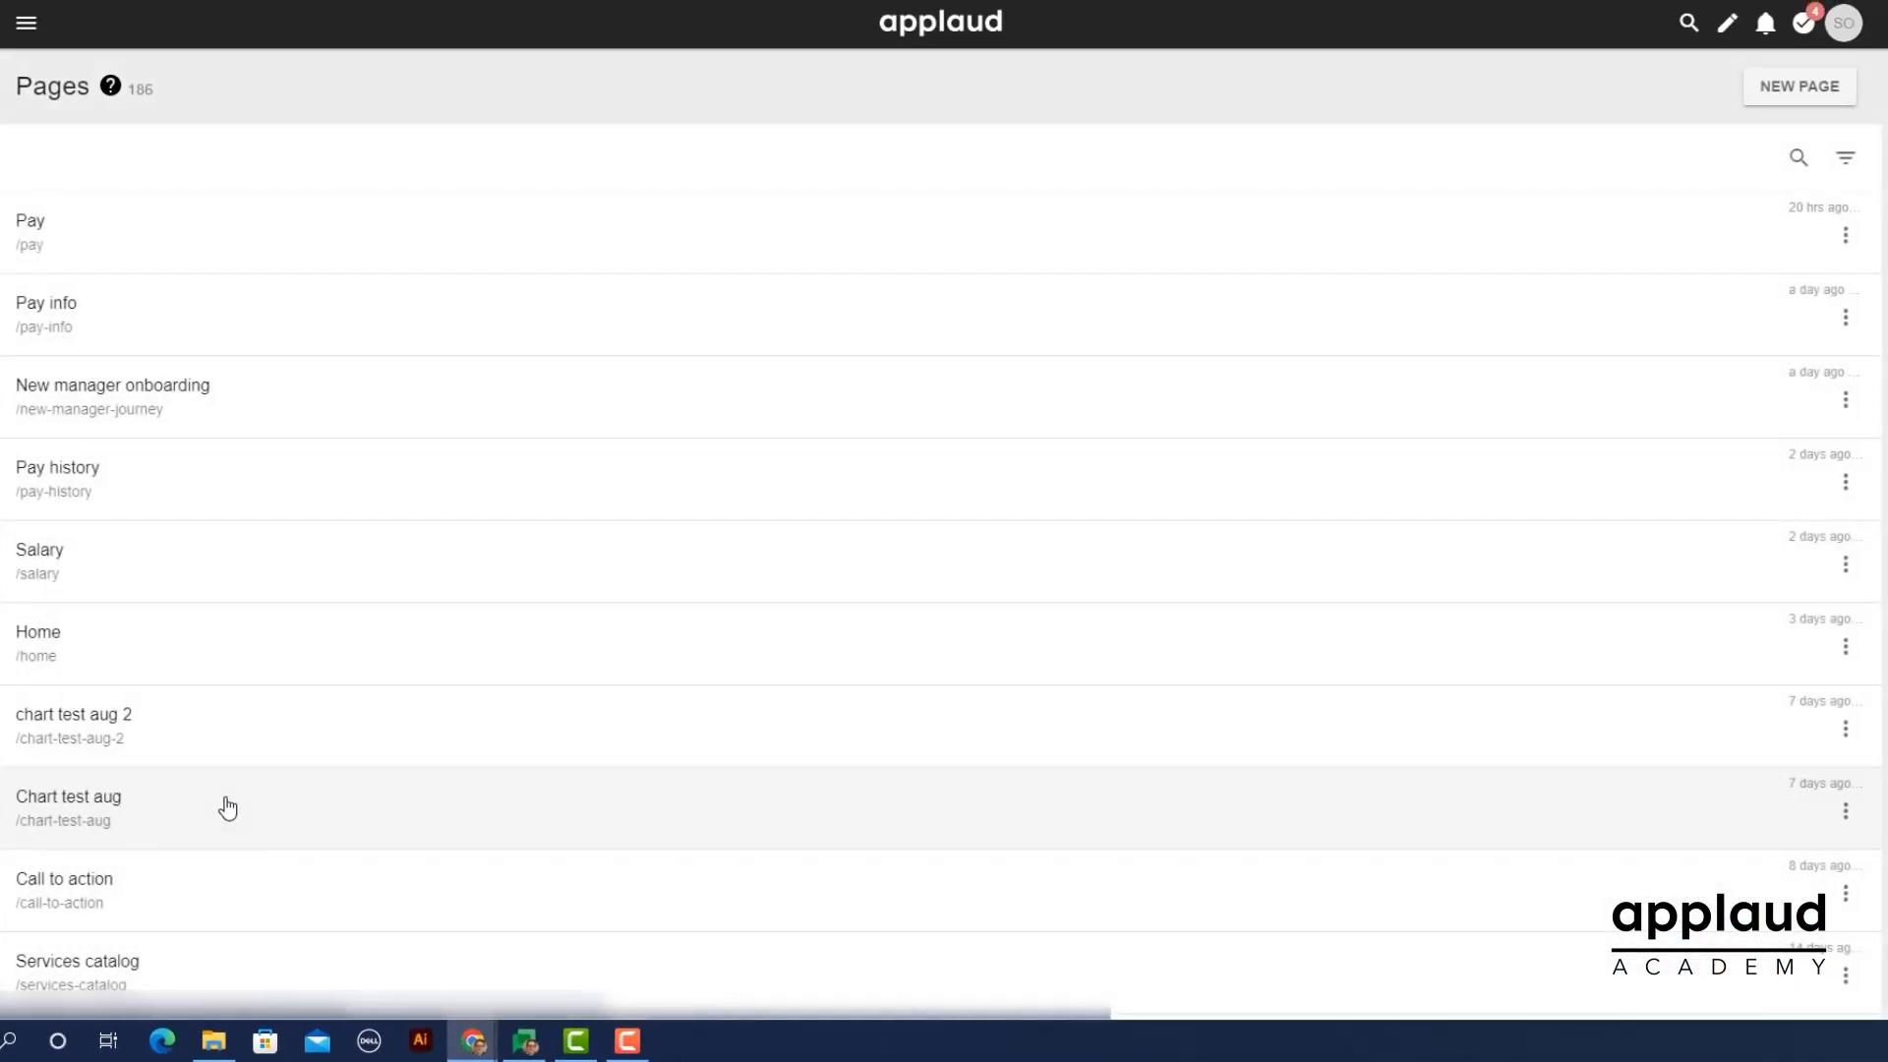
left_click(1798, 157)
type("Document setup")
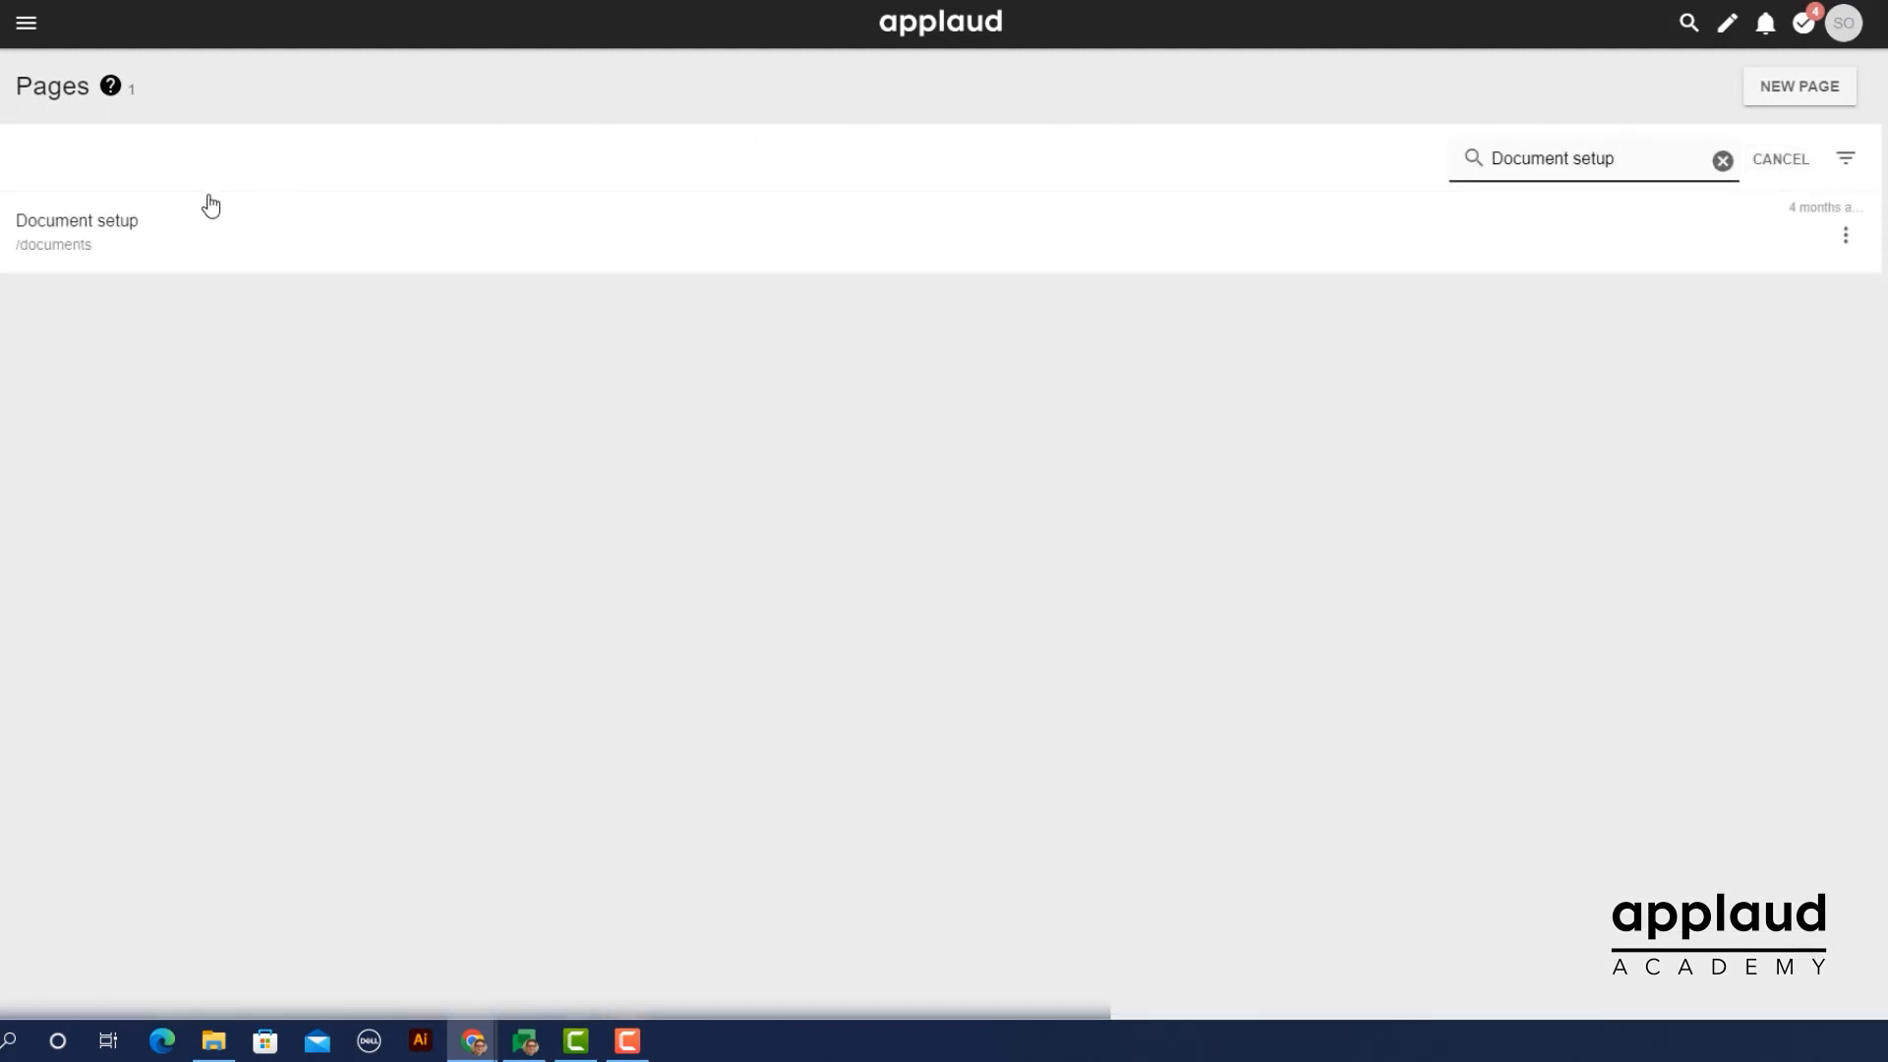
left_click(176, 236)
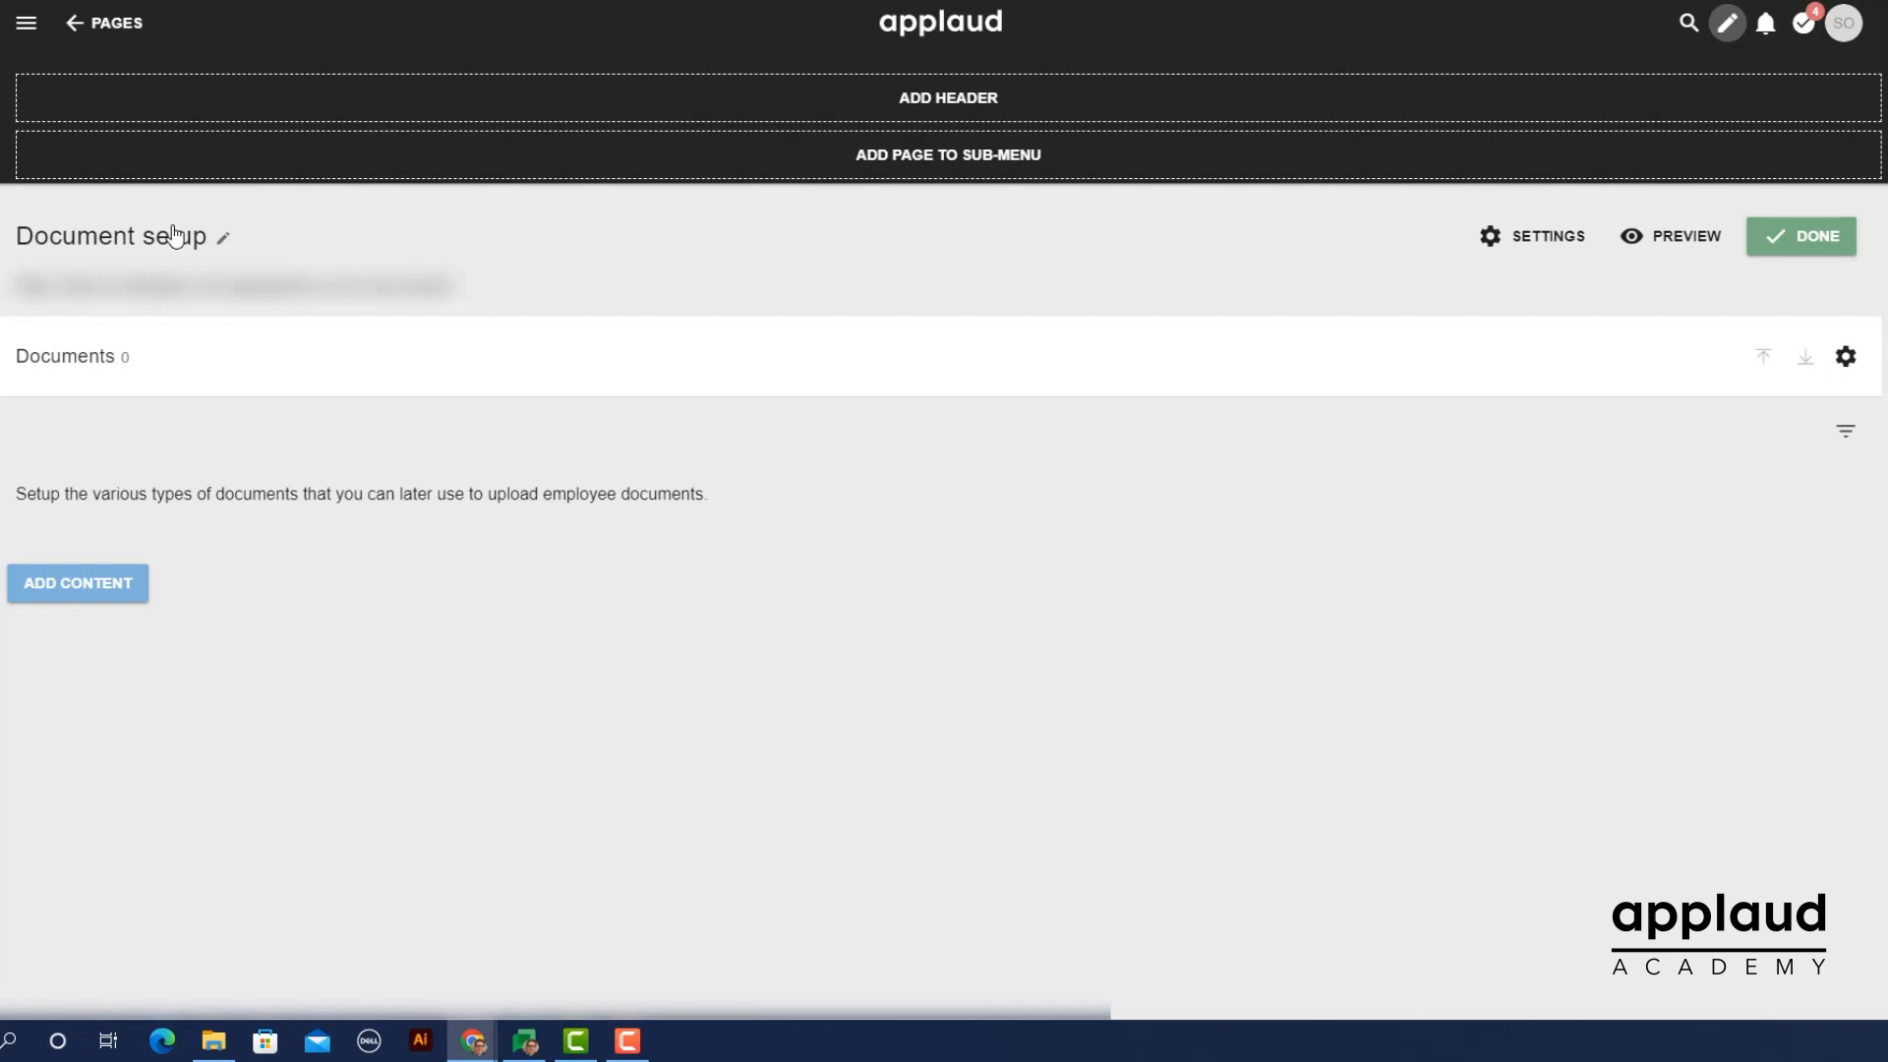
left_click(1779, 251)
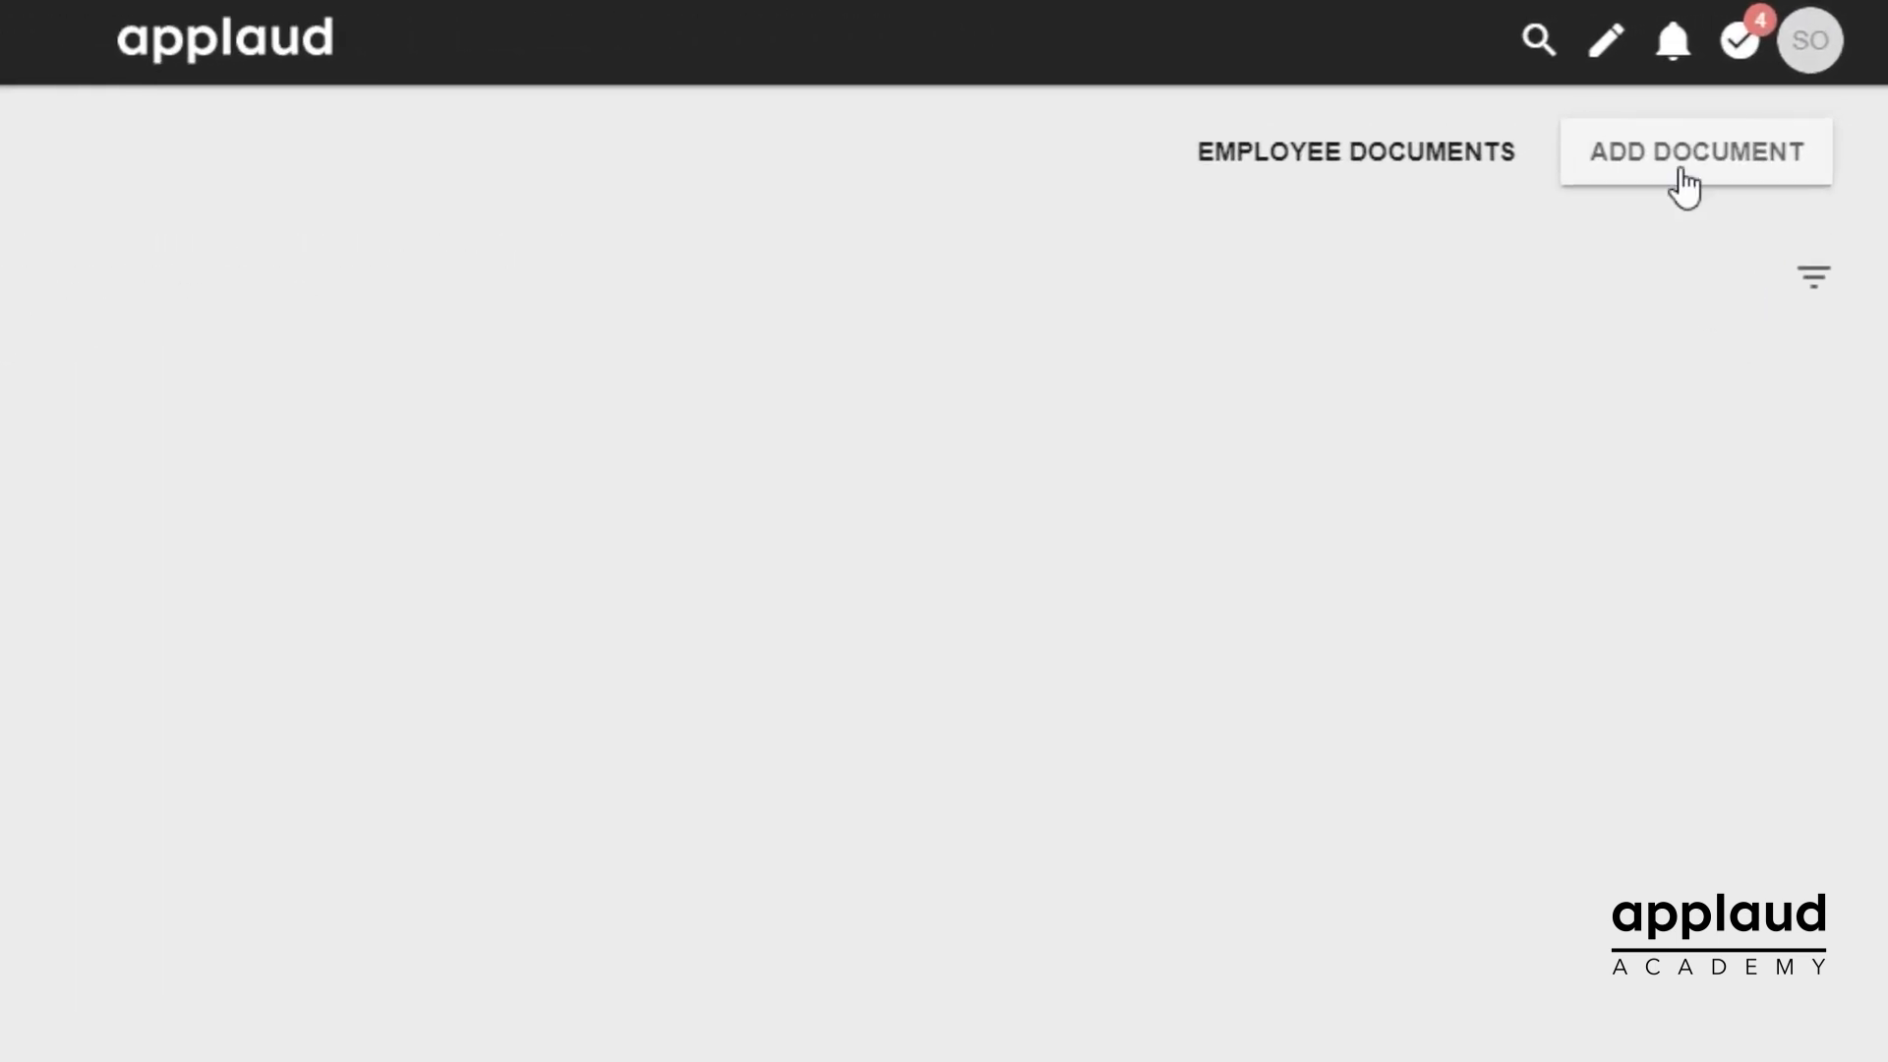
Step: Add a document type named "Laptop policy" with a laptop thumbnail image
left_click(1683, 173)
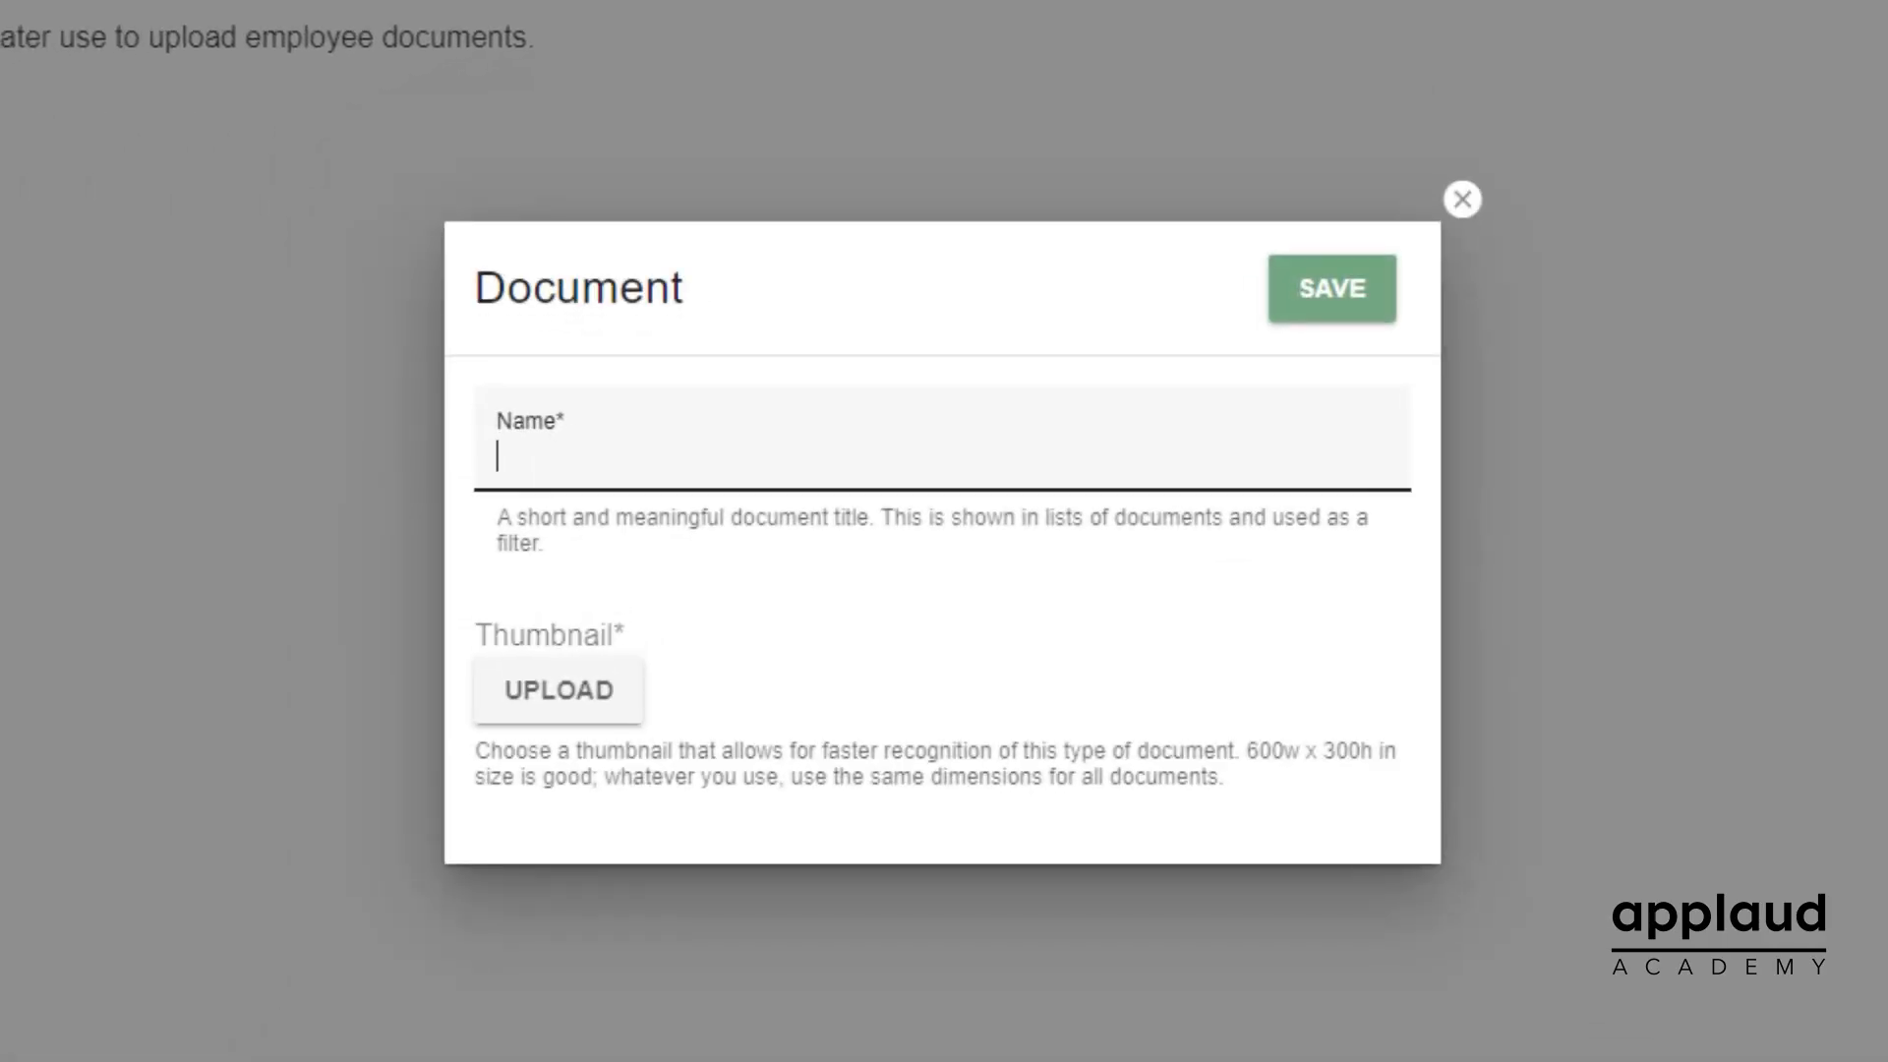
type("Laptop policy")
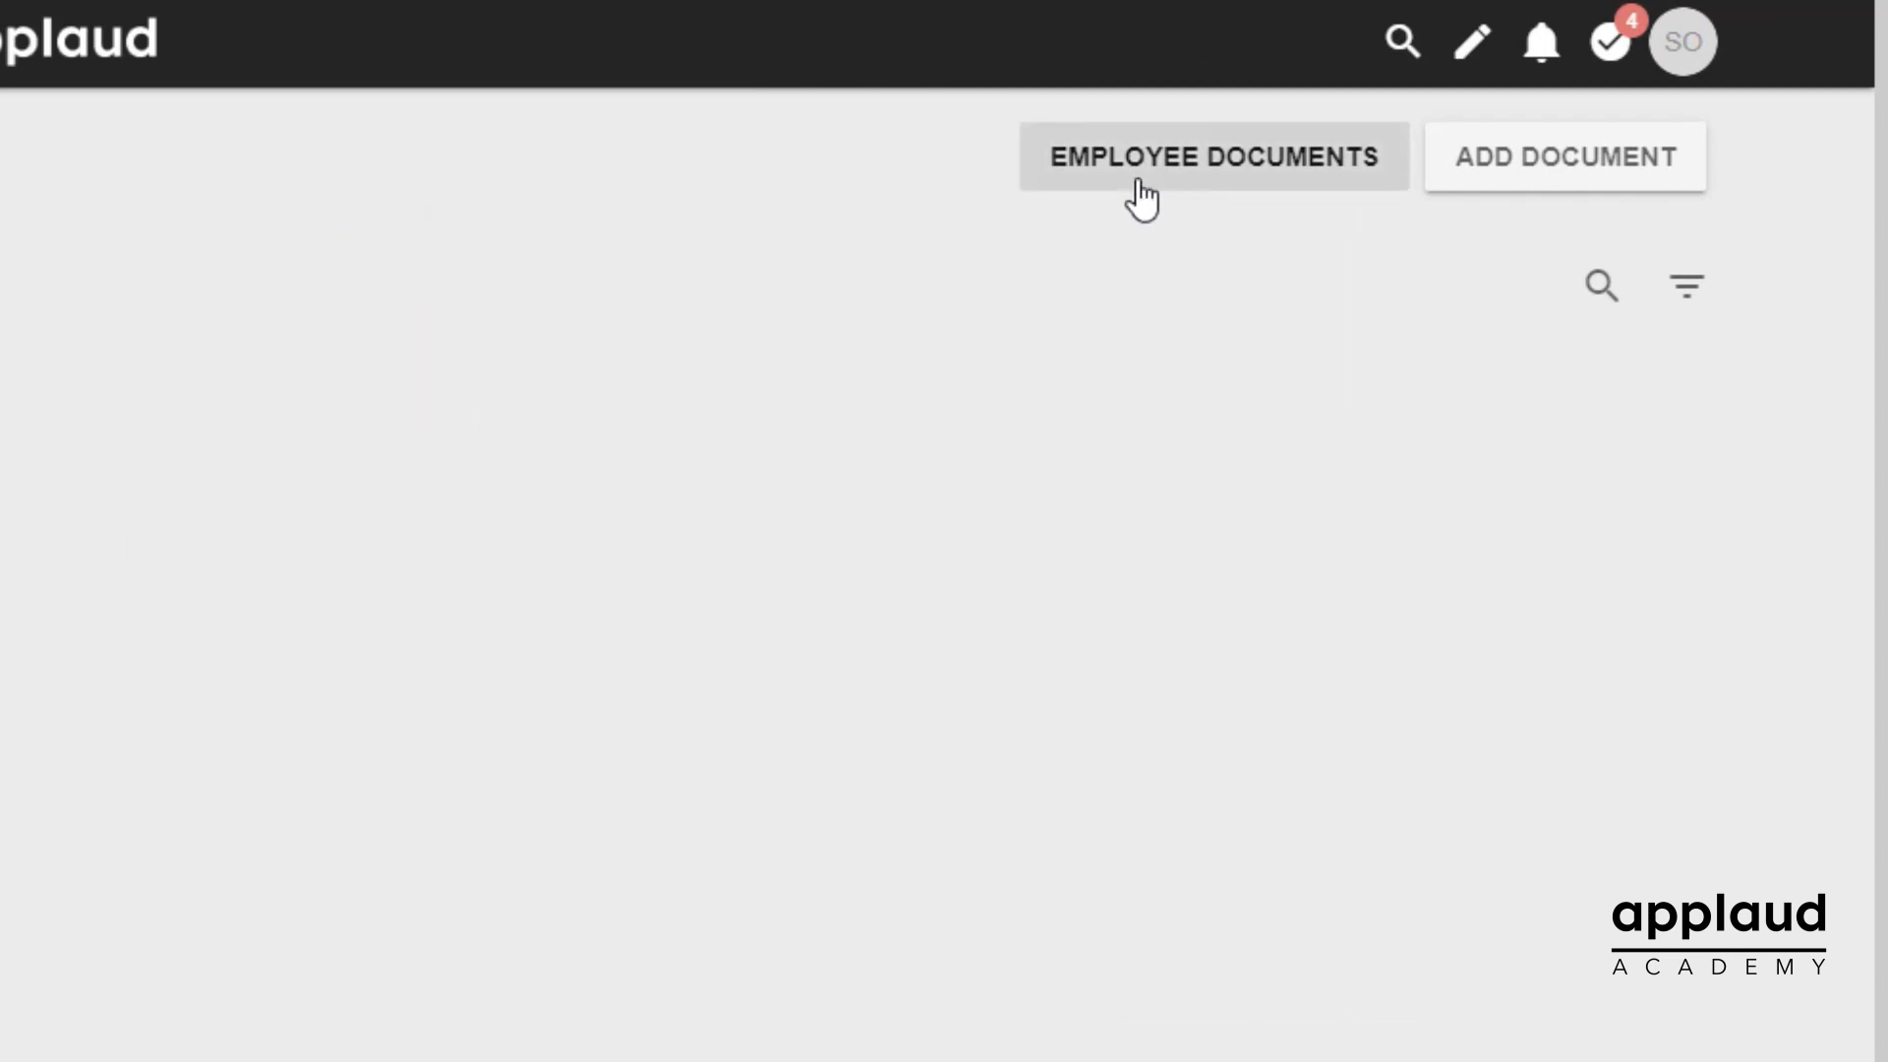
Step: Switch between the Employee documents and Document setup pages, ending on Employee documents
left_click(1140, 185)
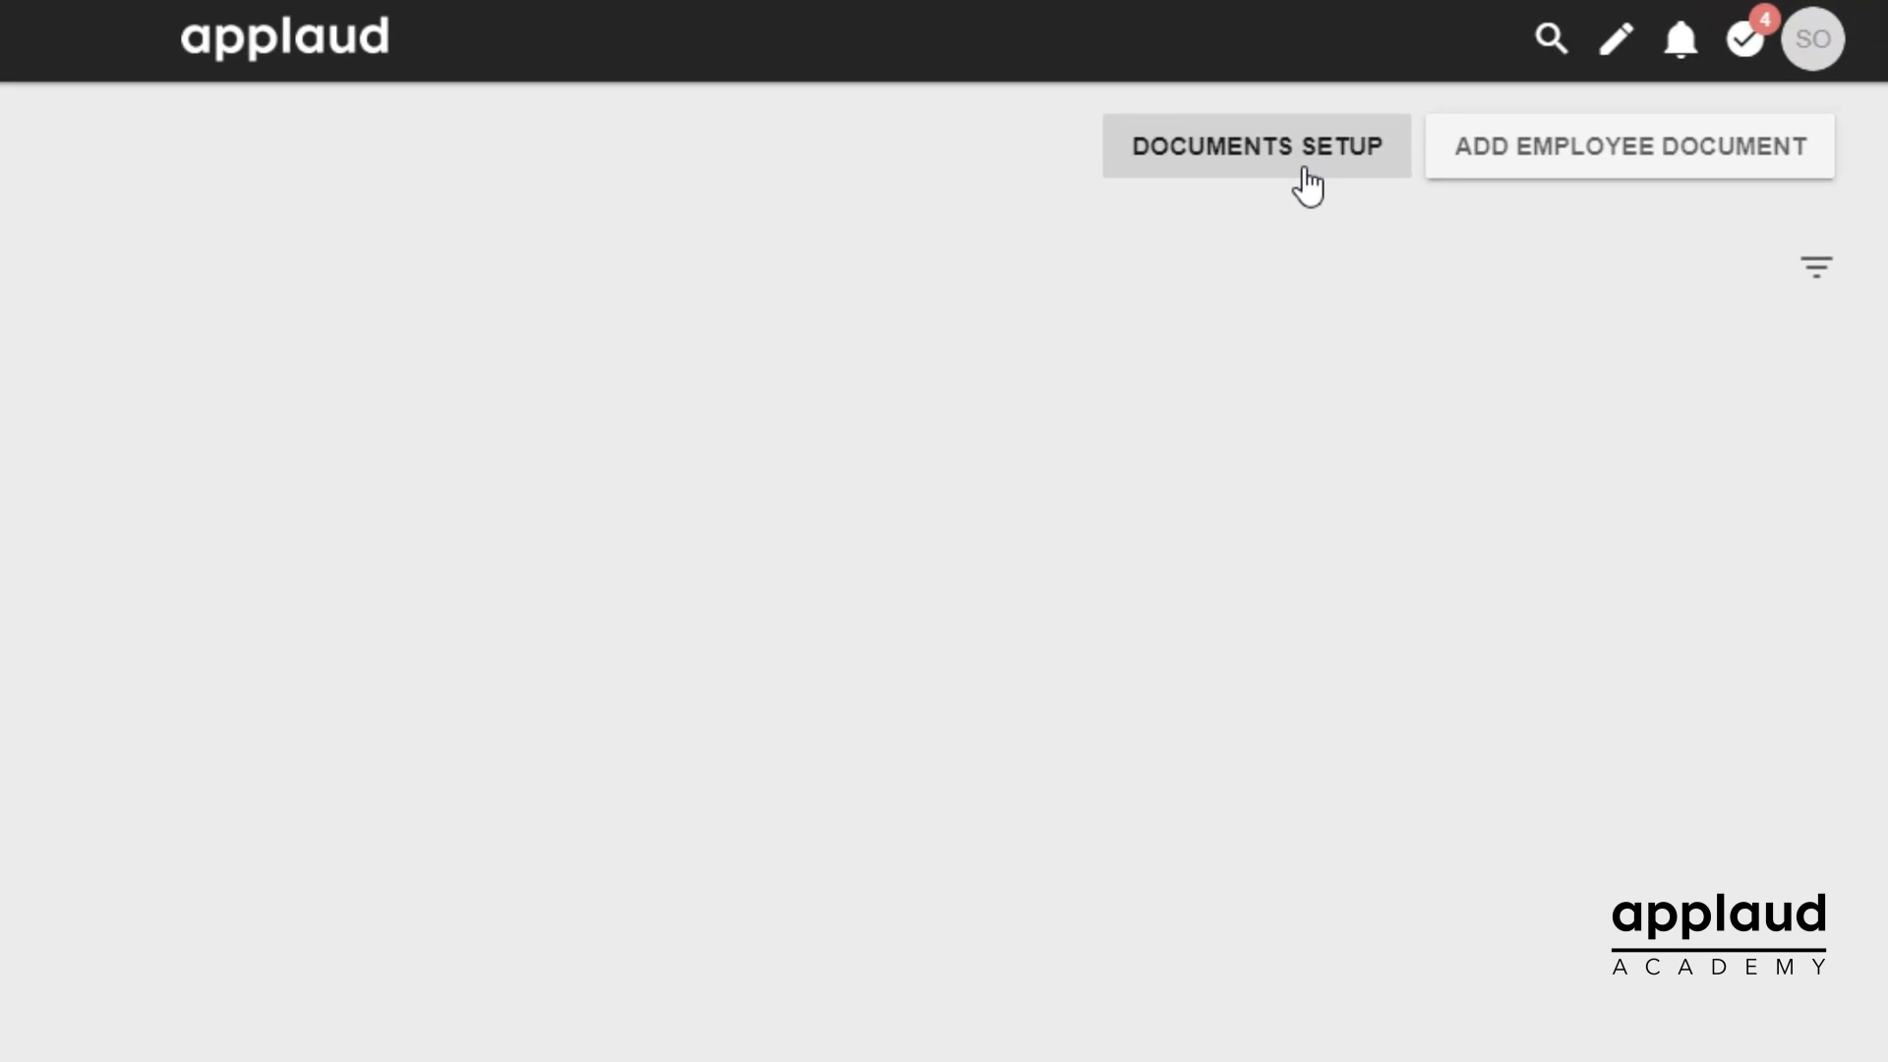
left_click(1308, 185)
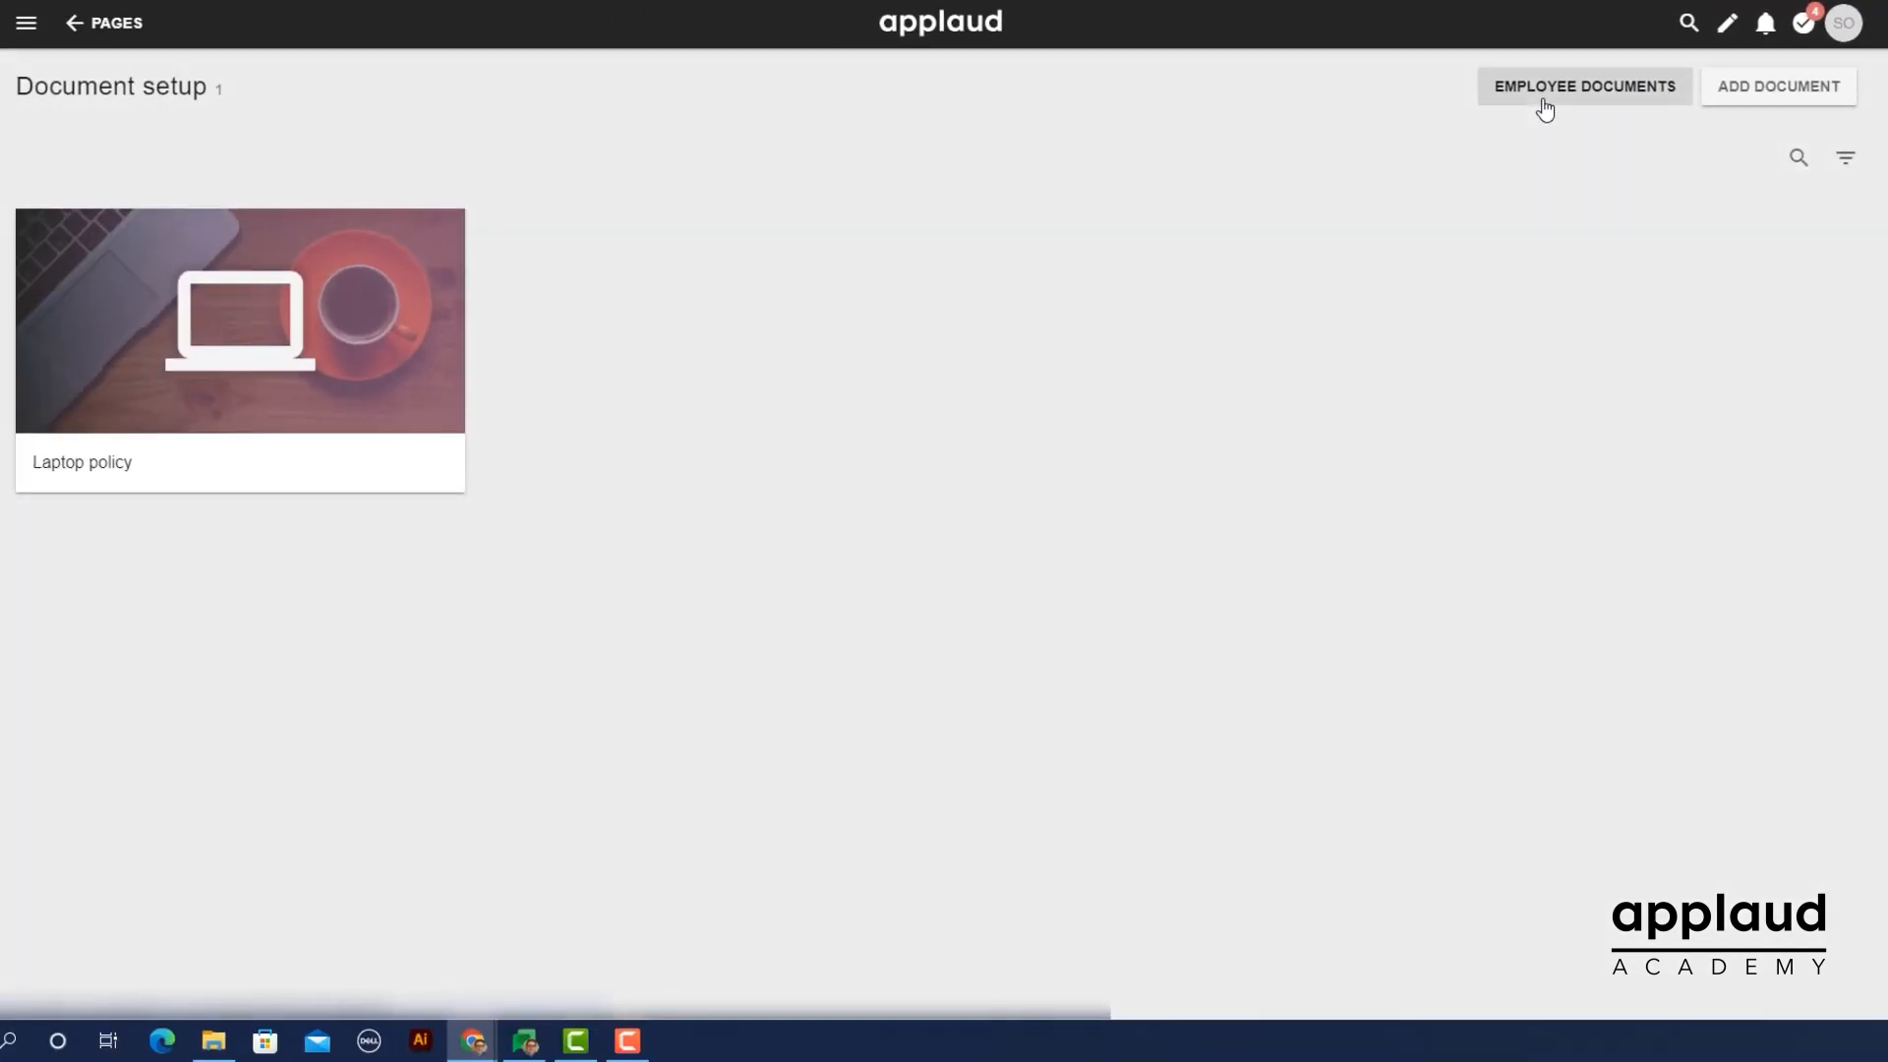
left_click(1543, 103)
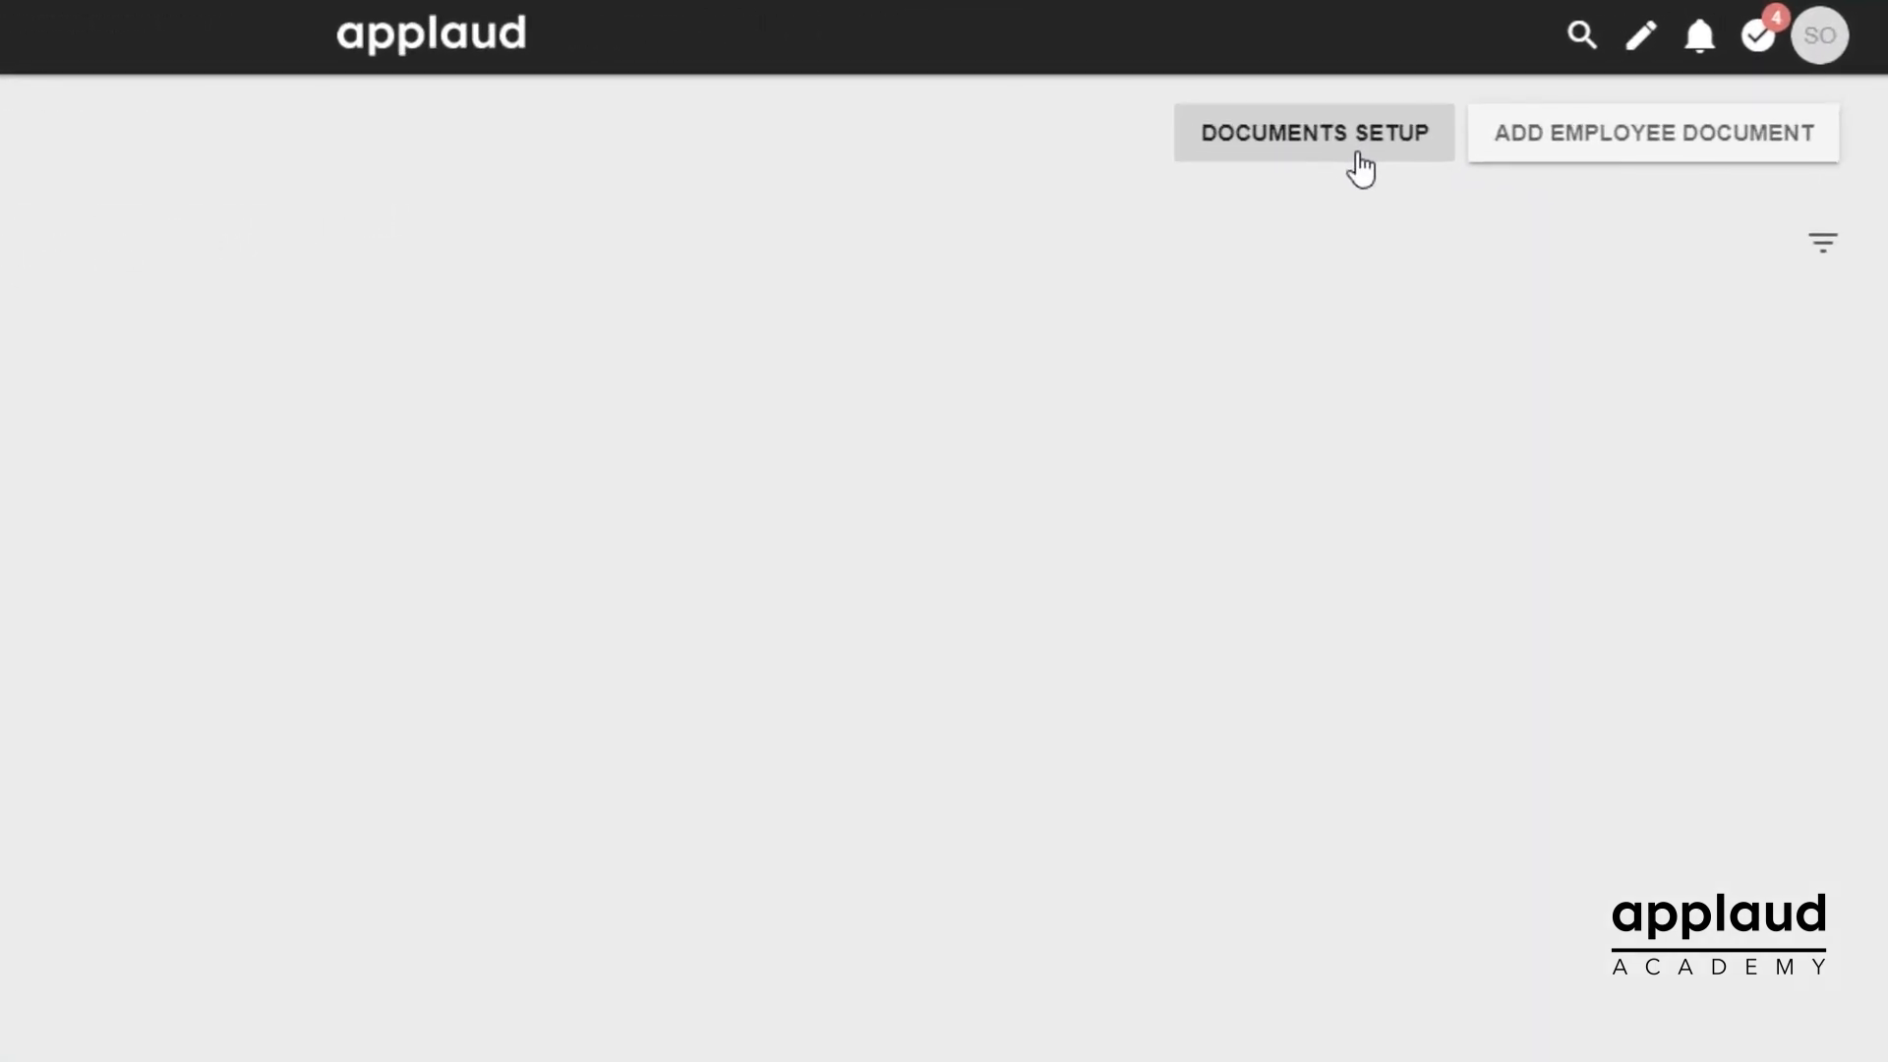
Step: Add an employee document for the chosen employee, using the Laptop policy document type
left_click(1635, 162)
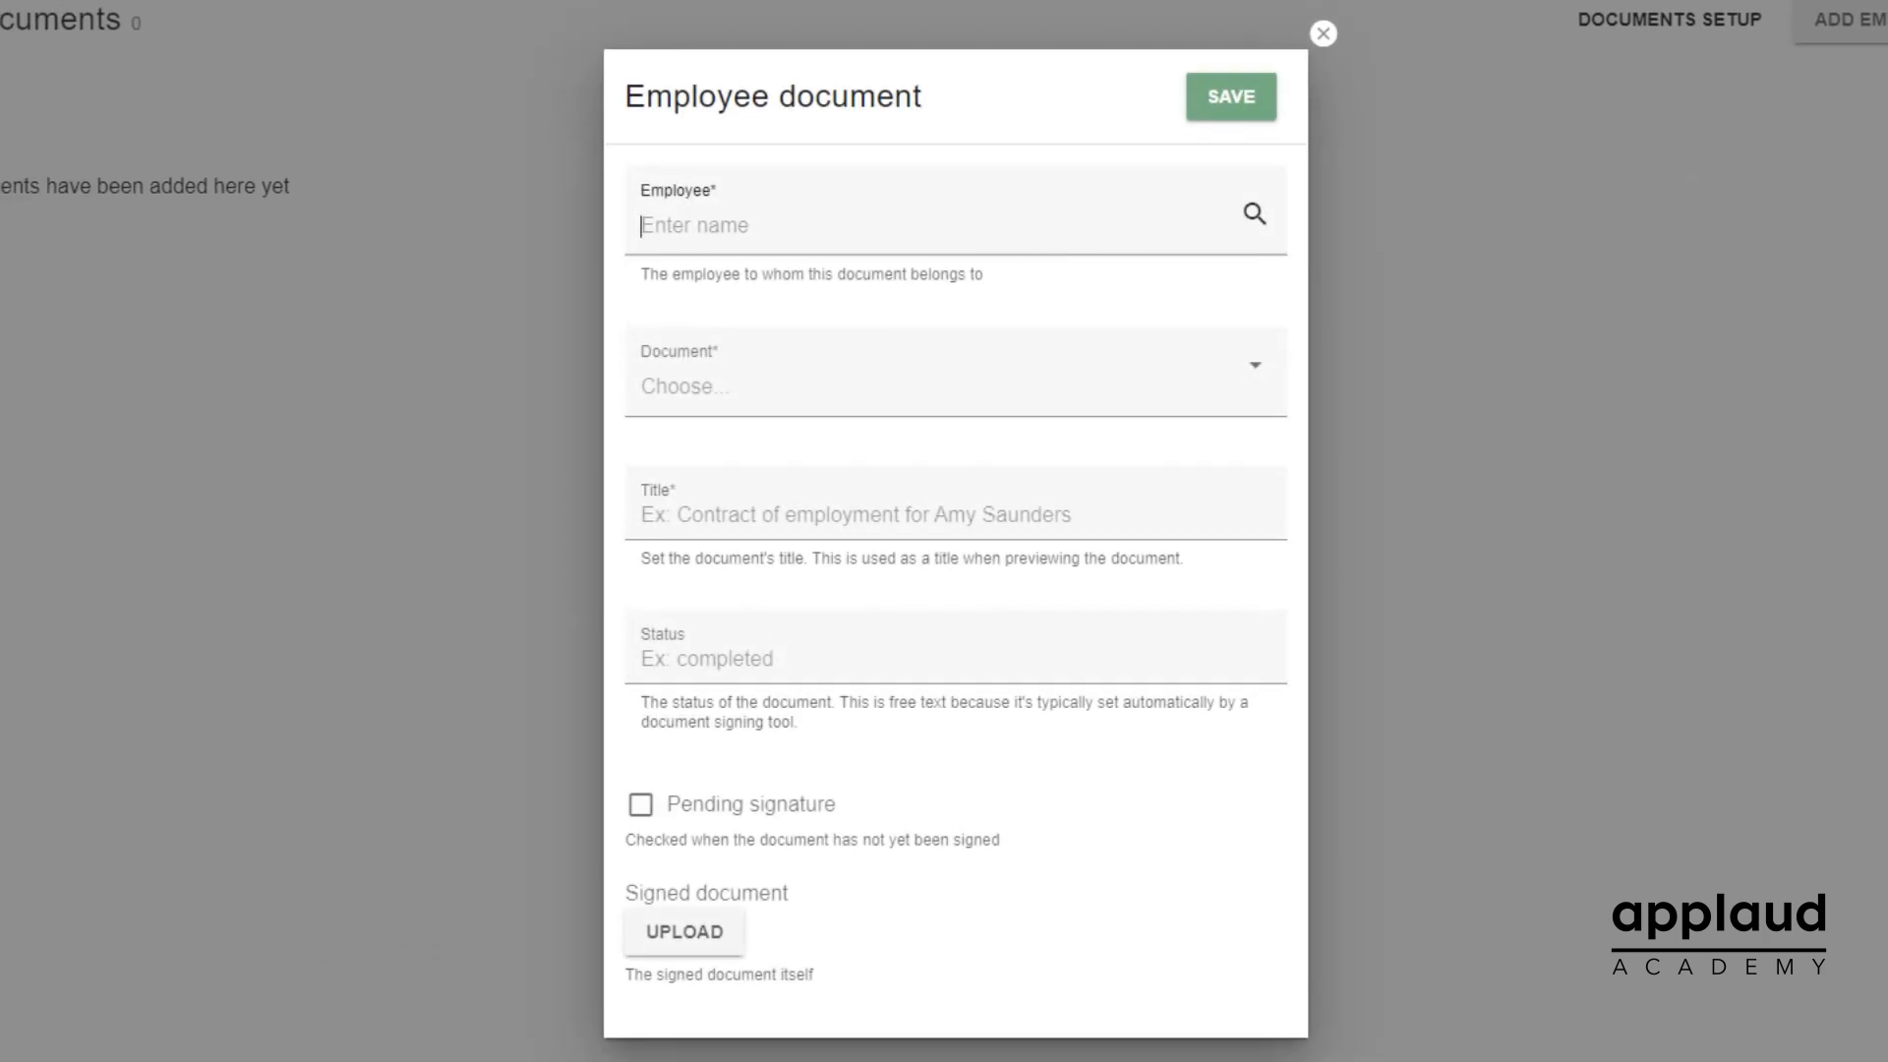
left_click(669, 236)
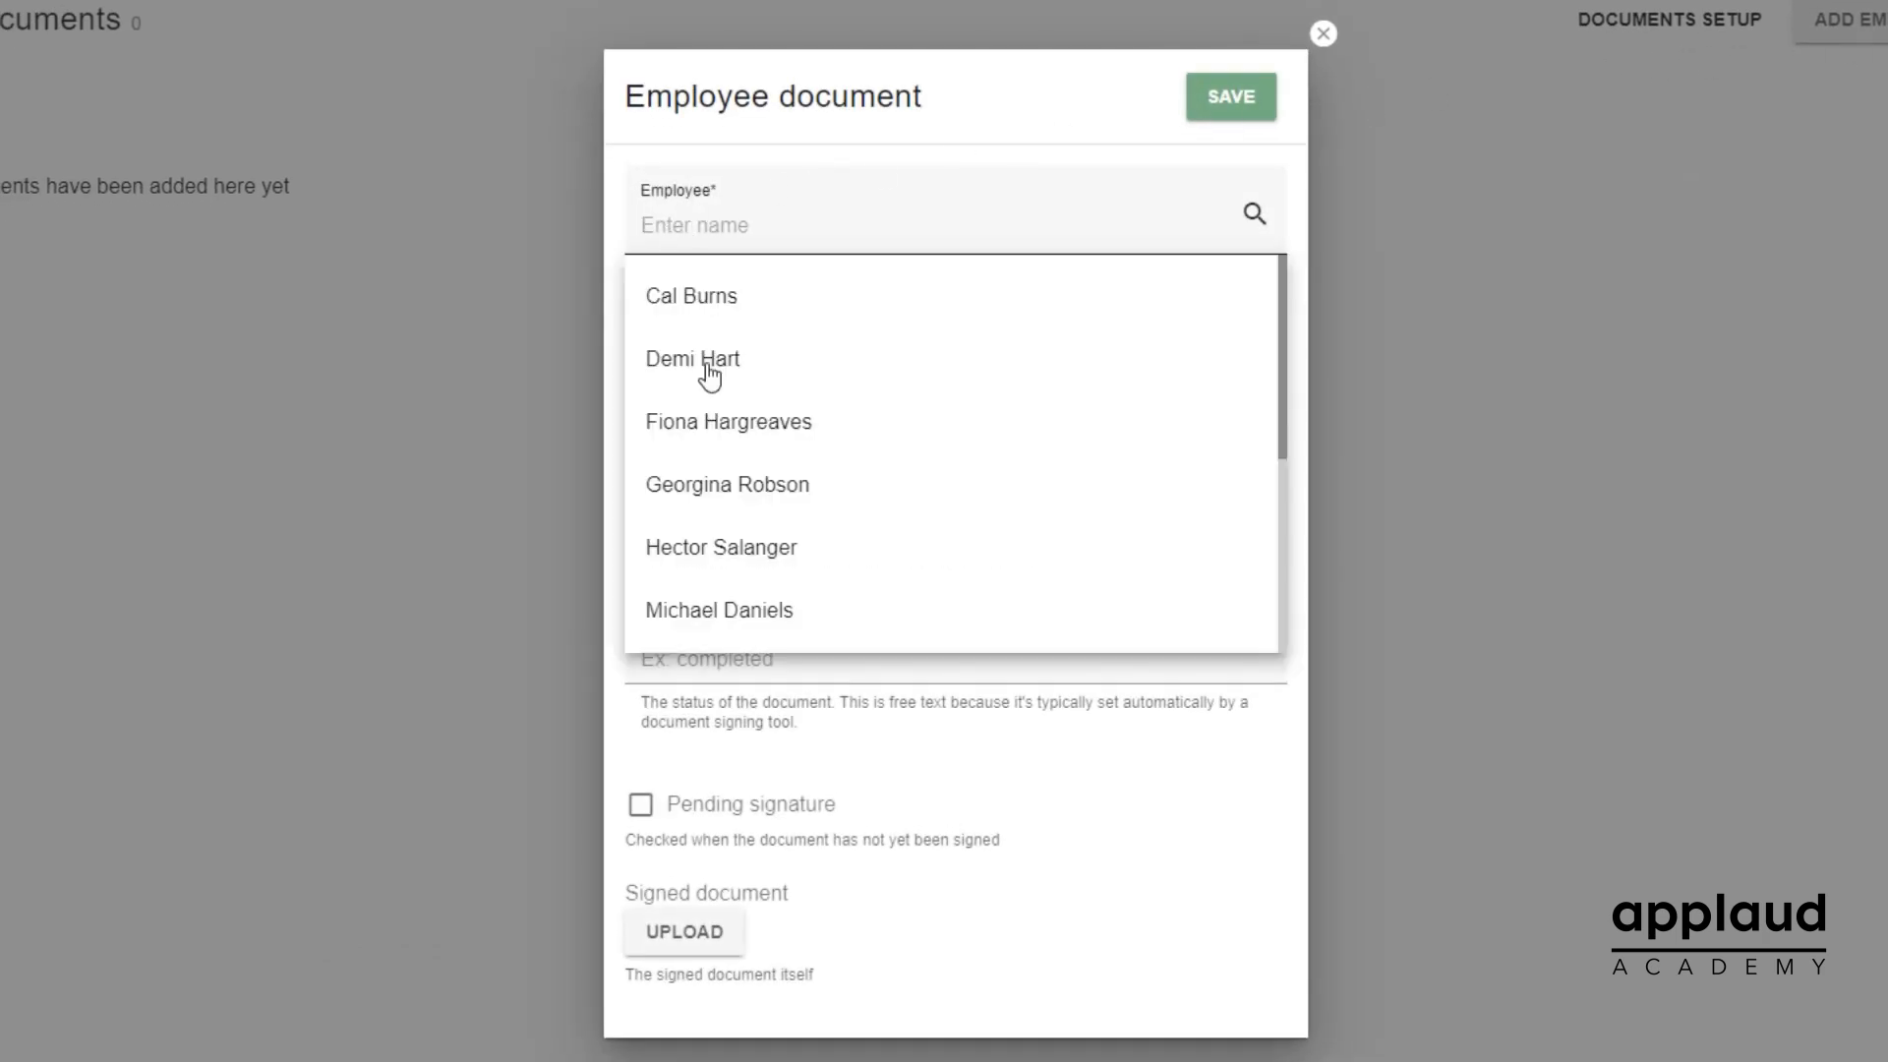
type("Scott")
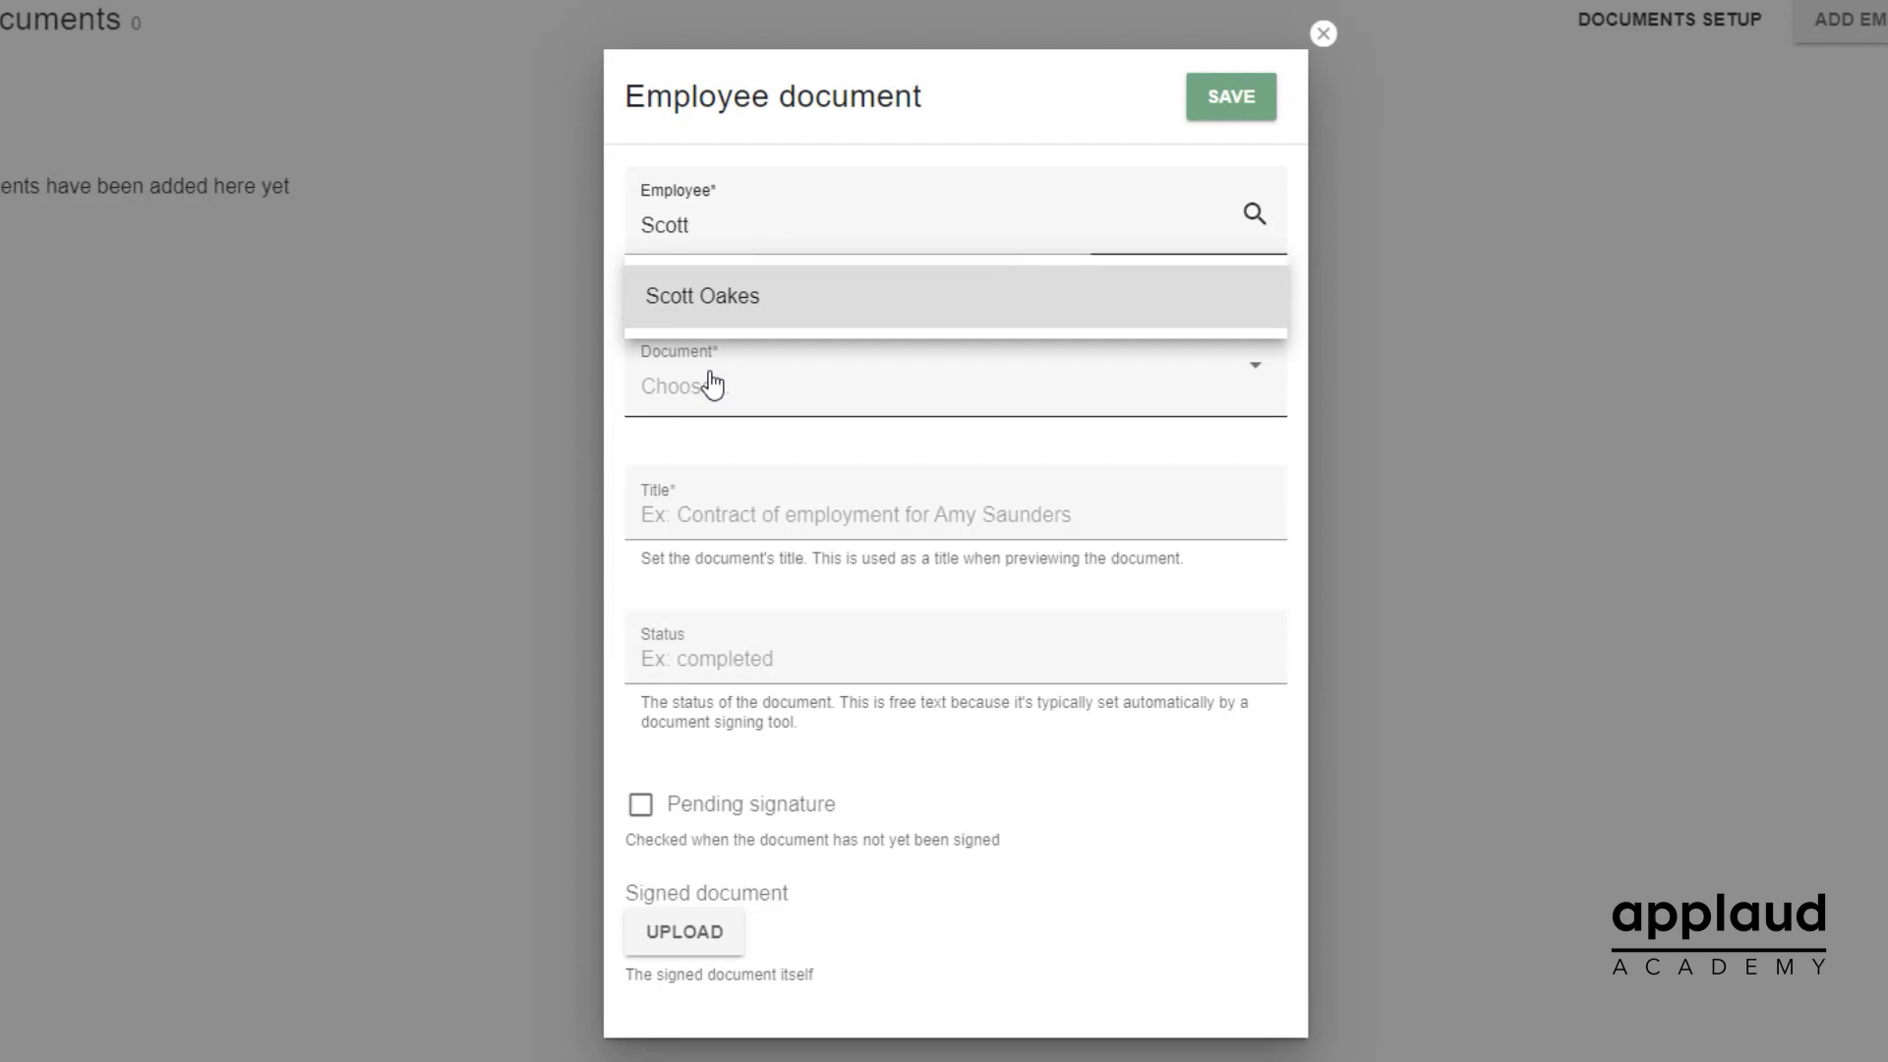
left_click(728, 305)
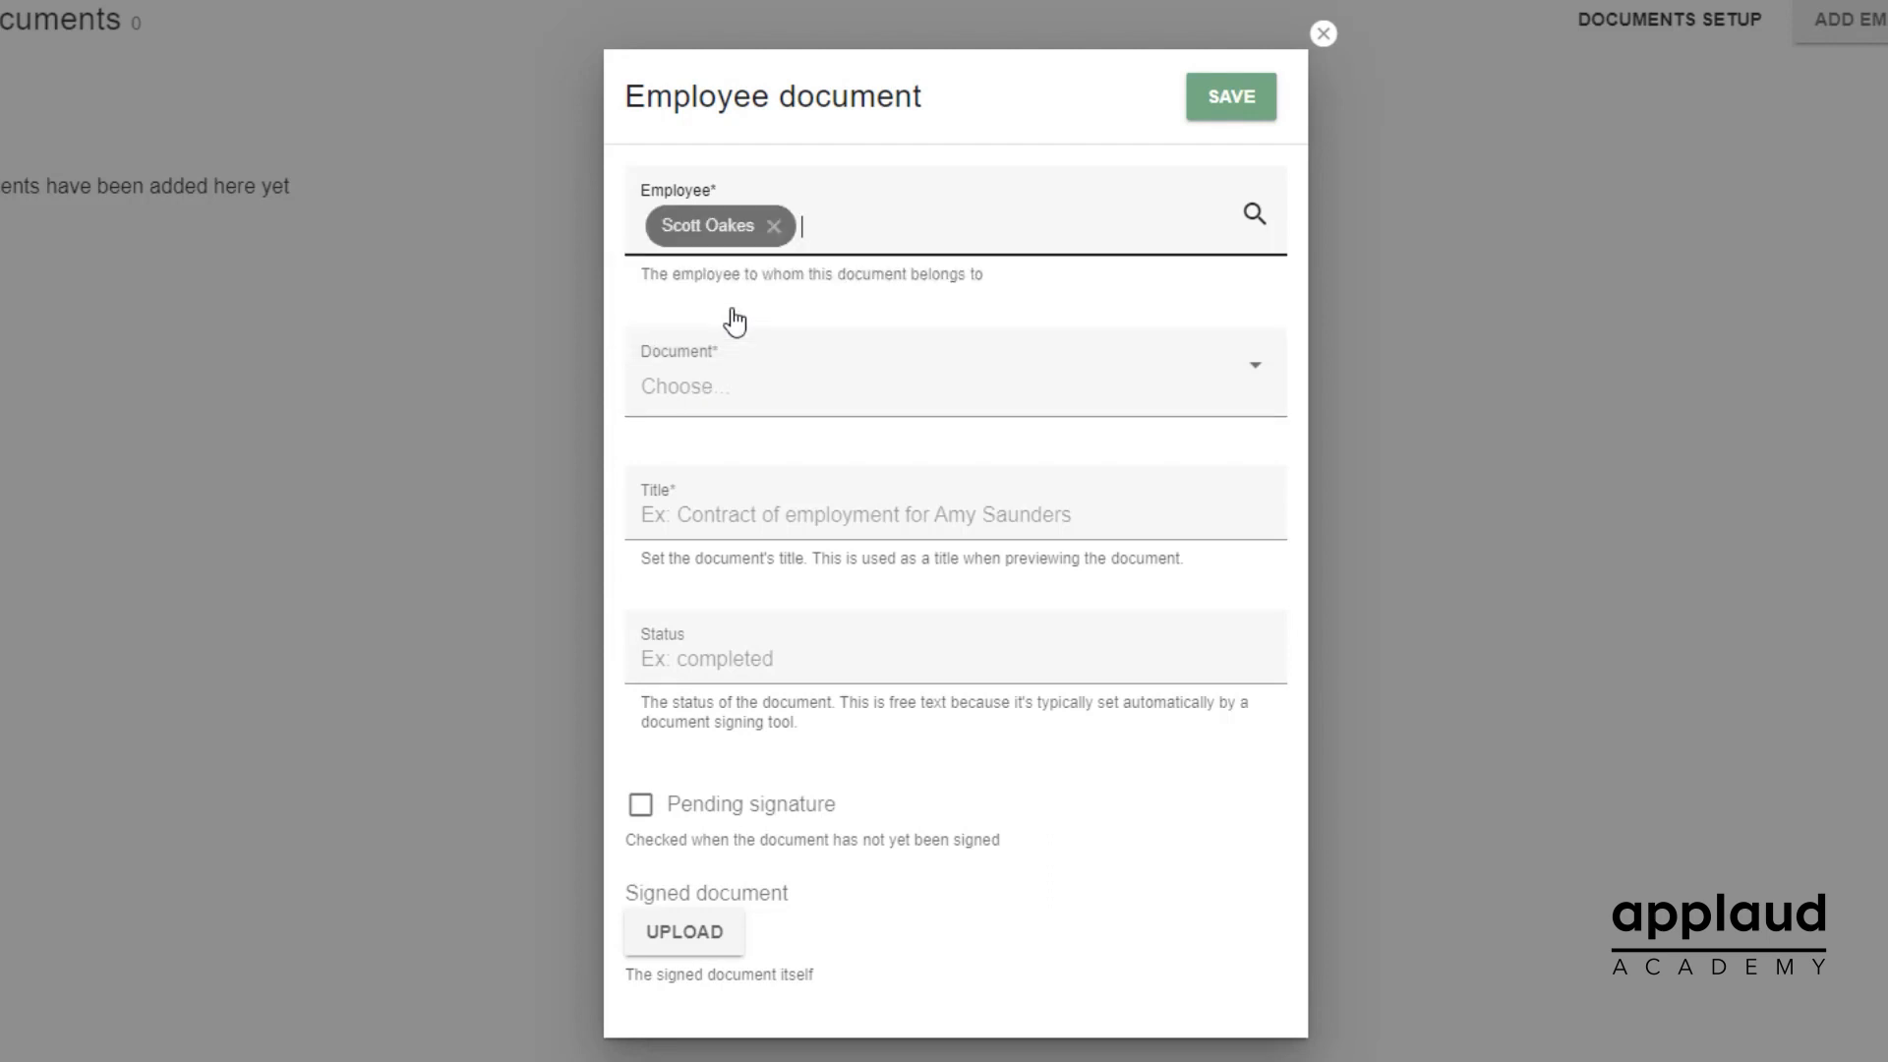
left_click(736, 407)
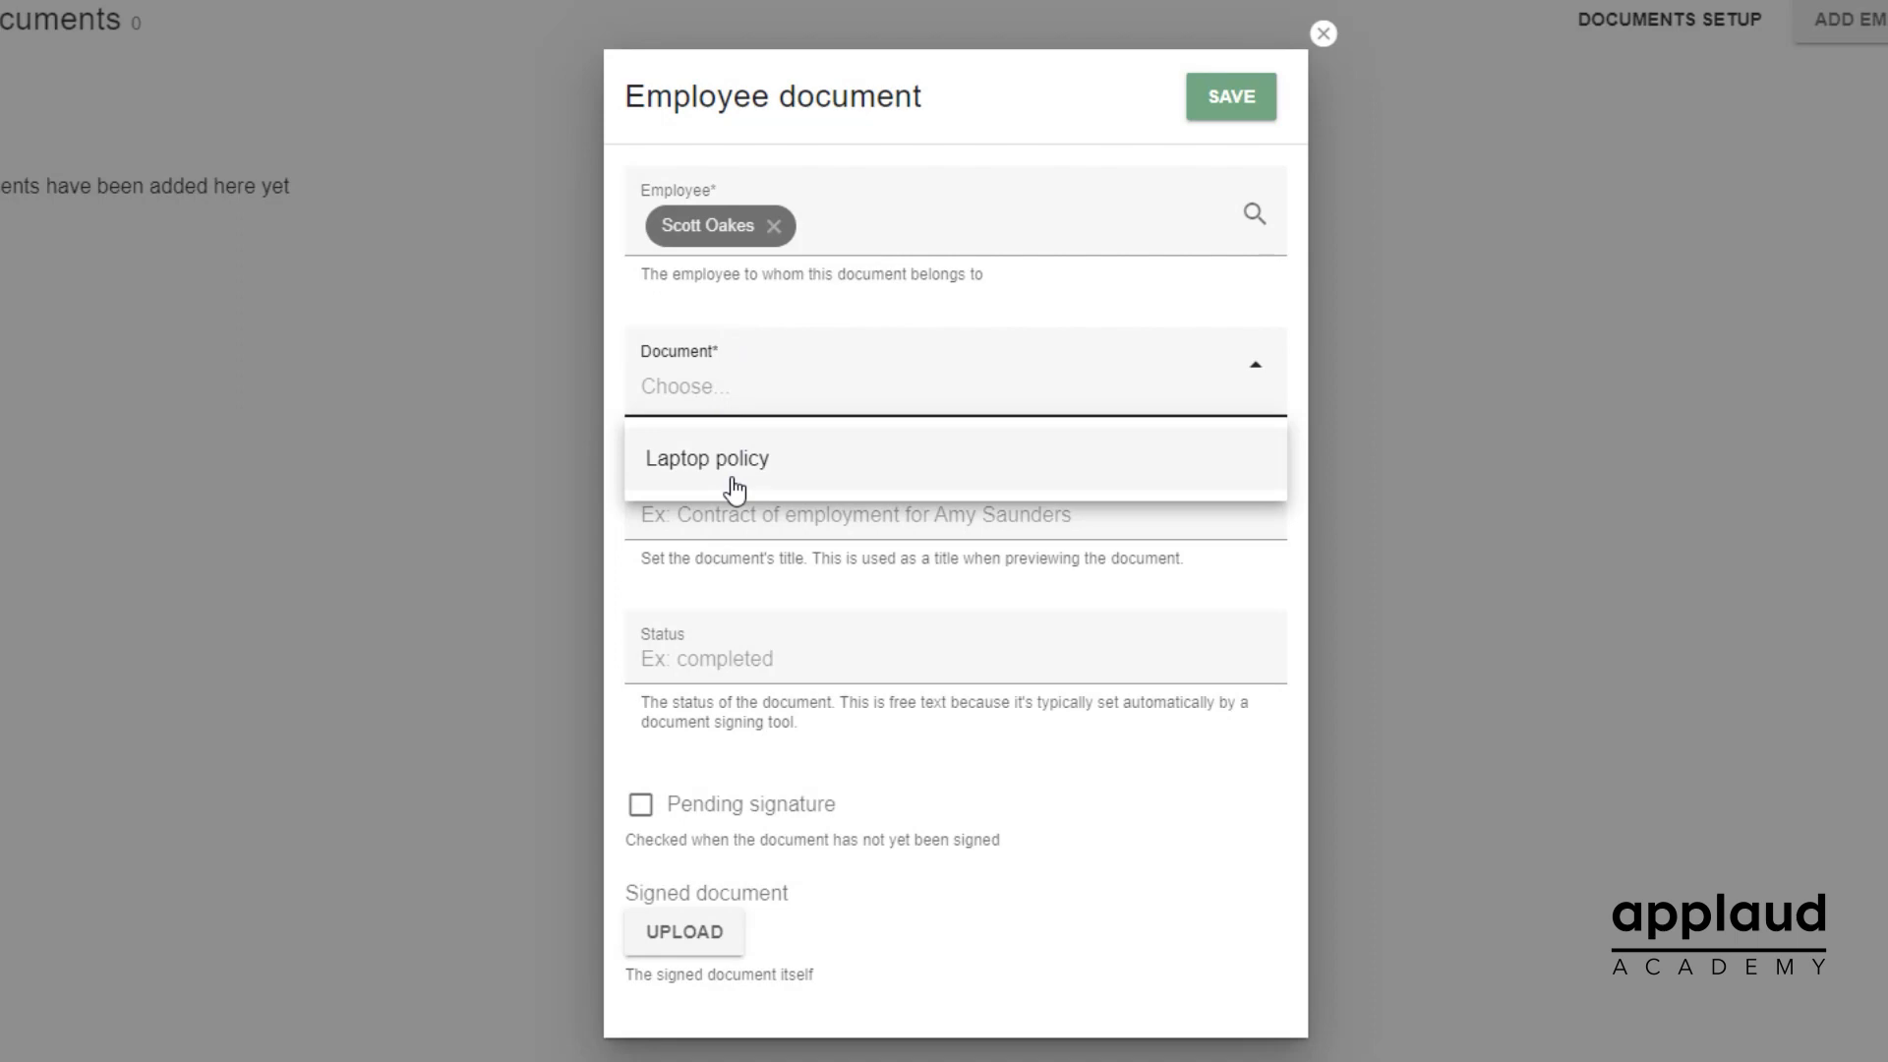
left_click(736, 489)
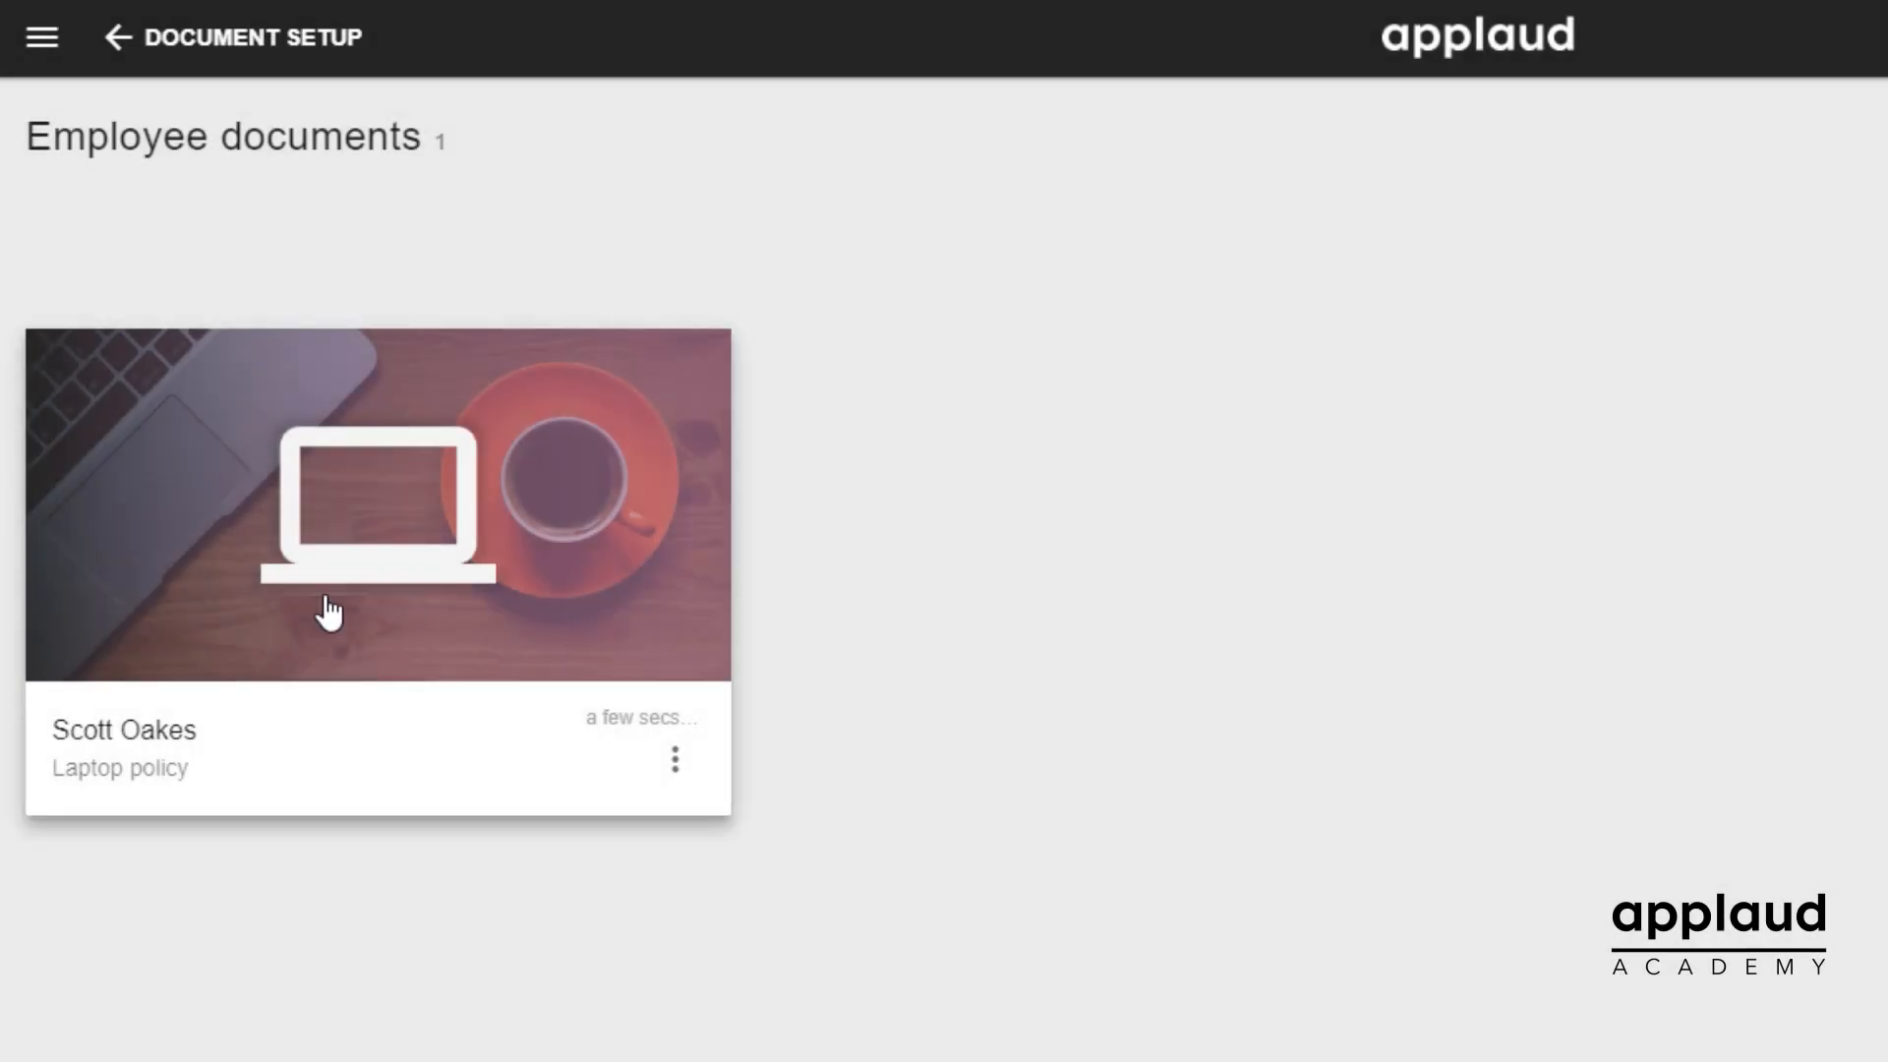
Step: Open the employee's Laptop policy document in the previewer and look through its pages
left_click(329, 612)
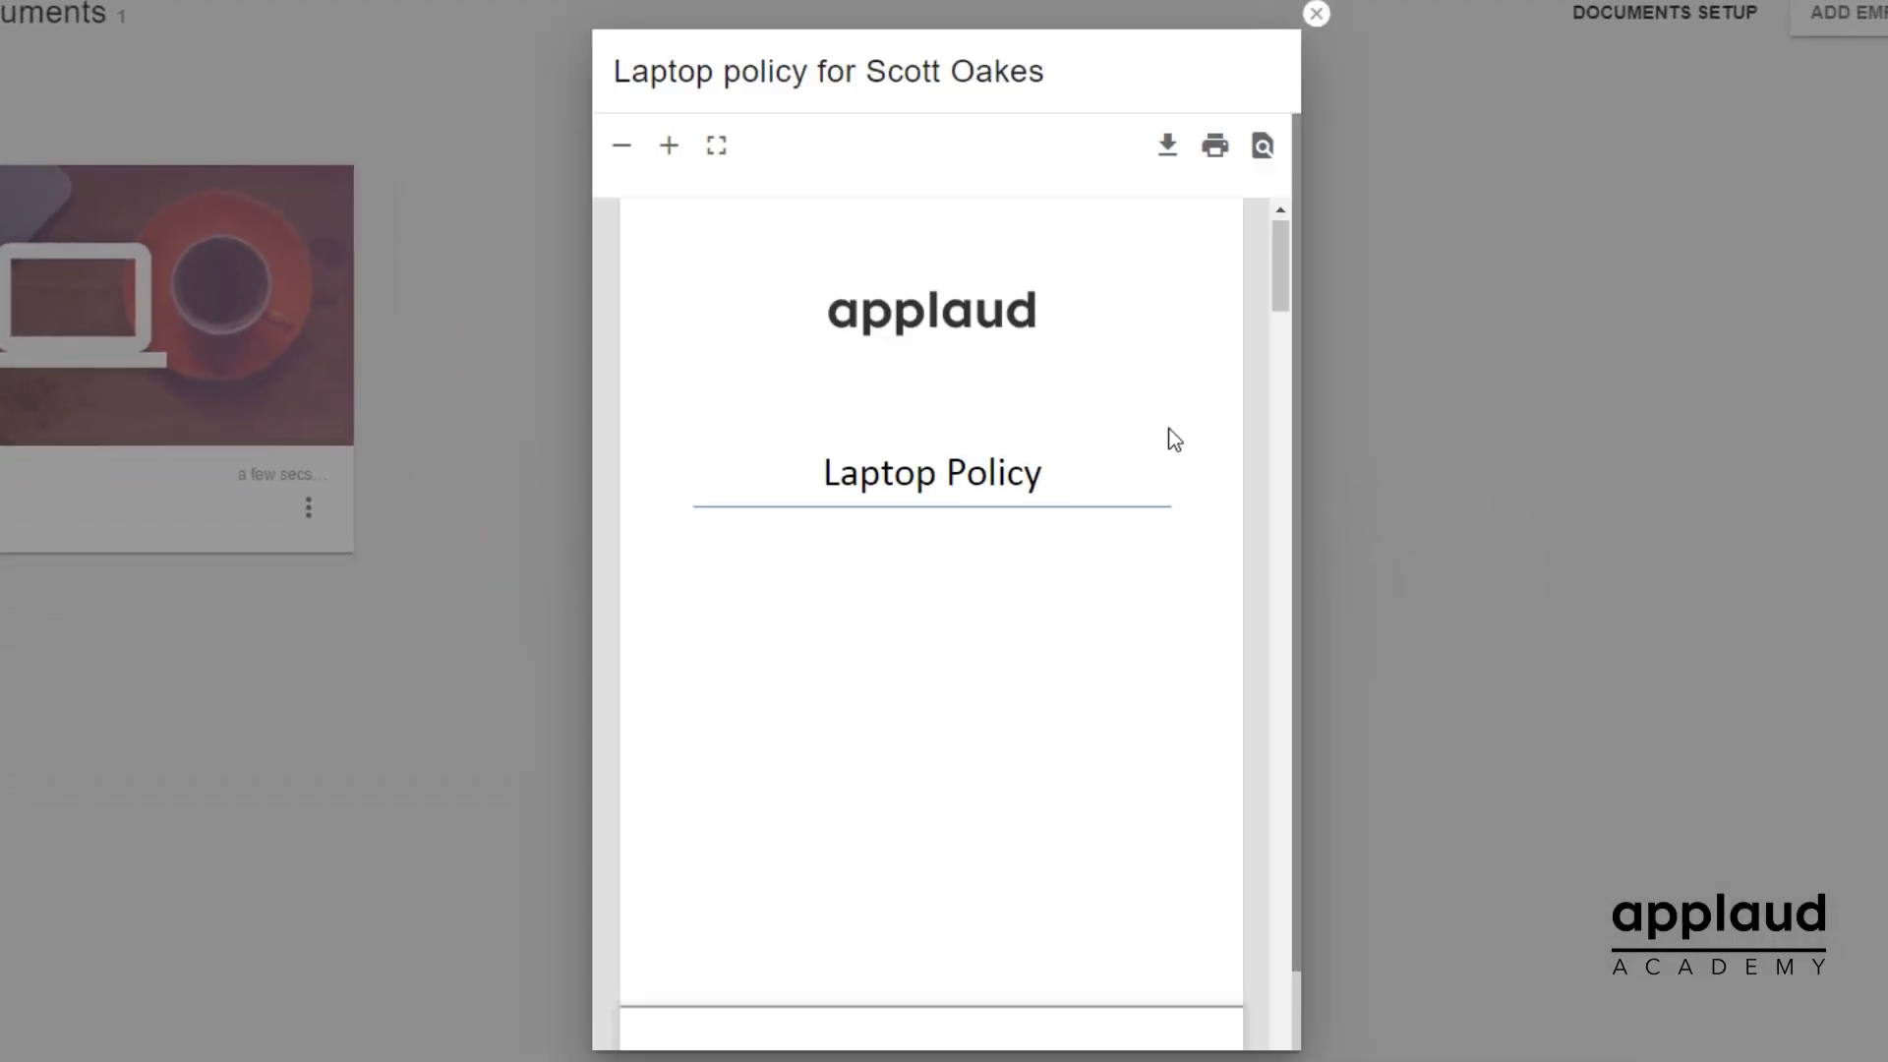
scroll(1180, 438, "down", 15)
scroll(1187, 440, "down", 15)
scroll(1187, 440, "up", 12)
scroll(1187, 441, "up", 15)
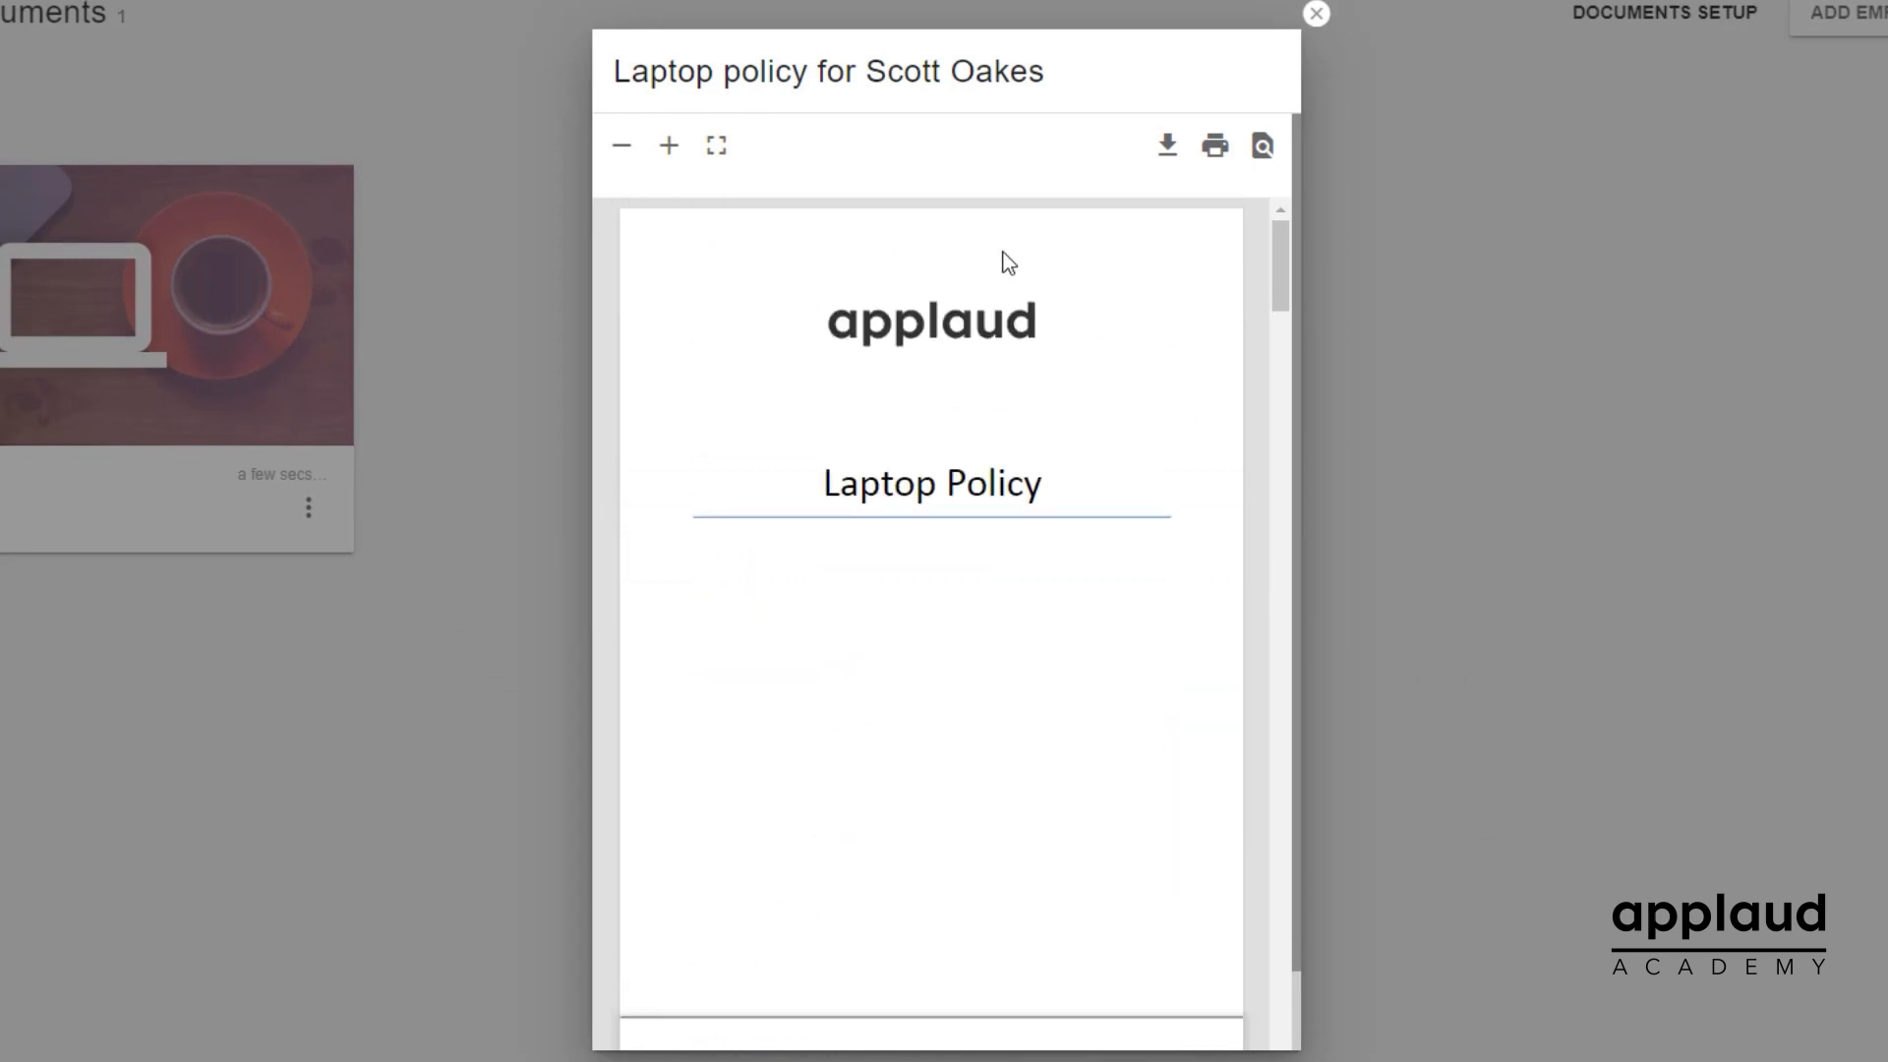
Step: Try the Laptop policy preview in full screen and at different zoom levels, and open its find-in-document options
left_click(716, 148)
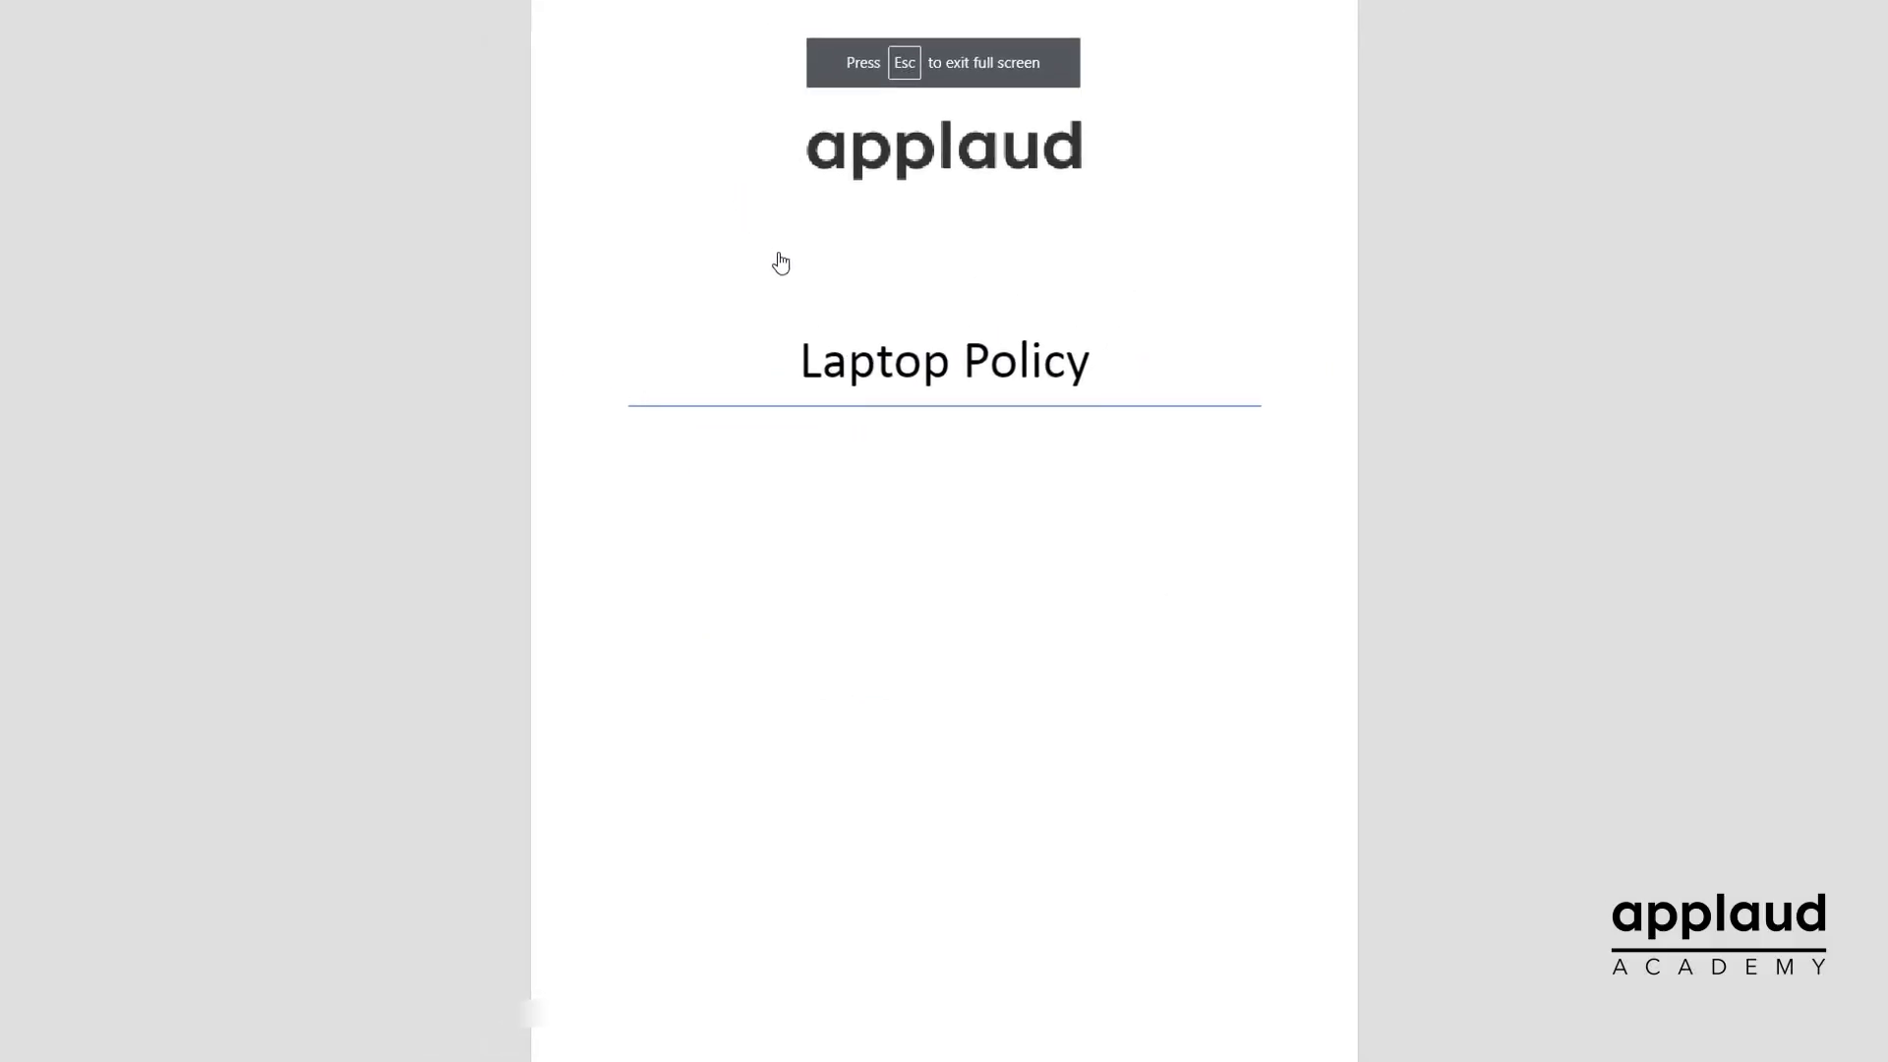
key("Escape")
left_click(673, 148)
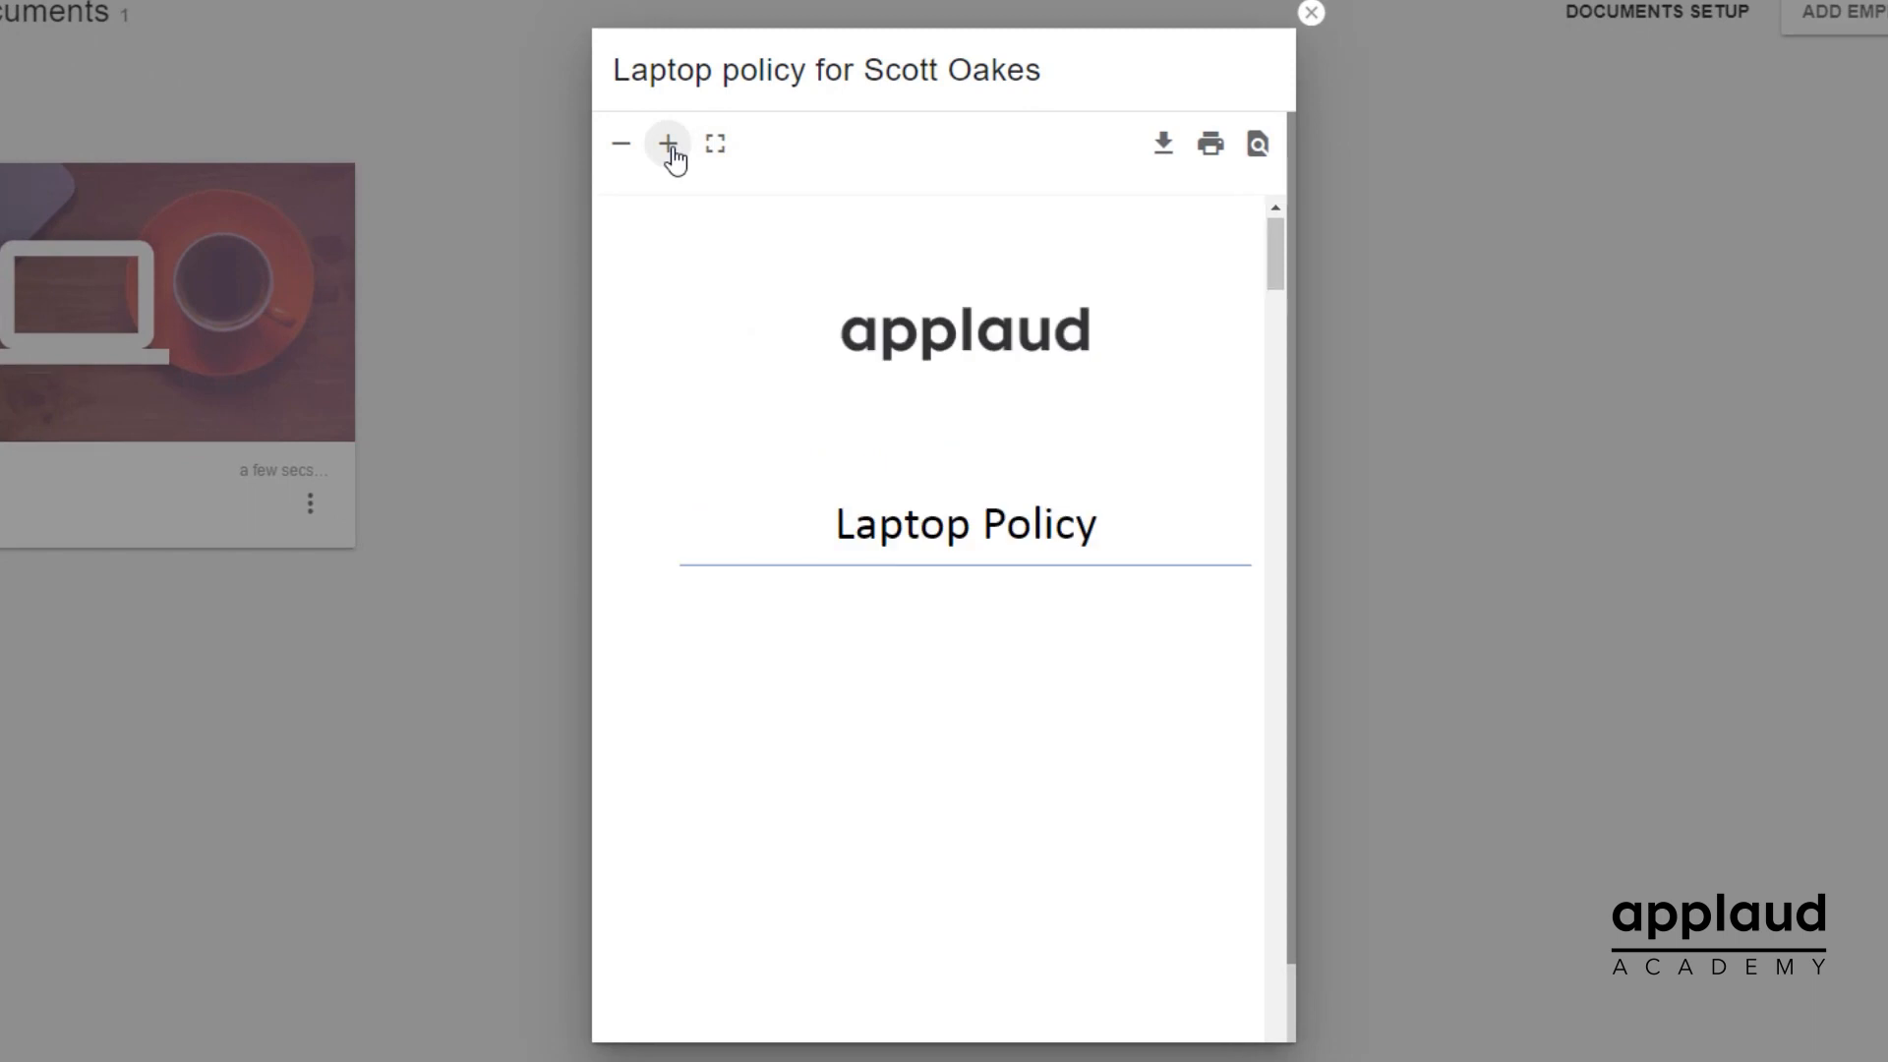
left_click(630, 149)
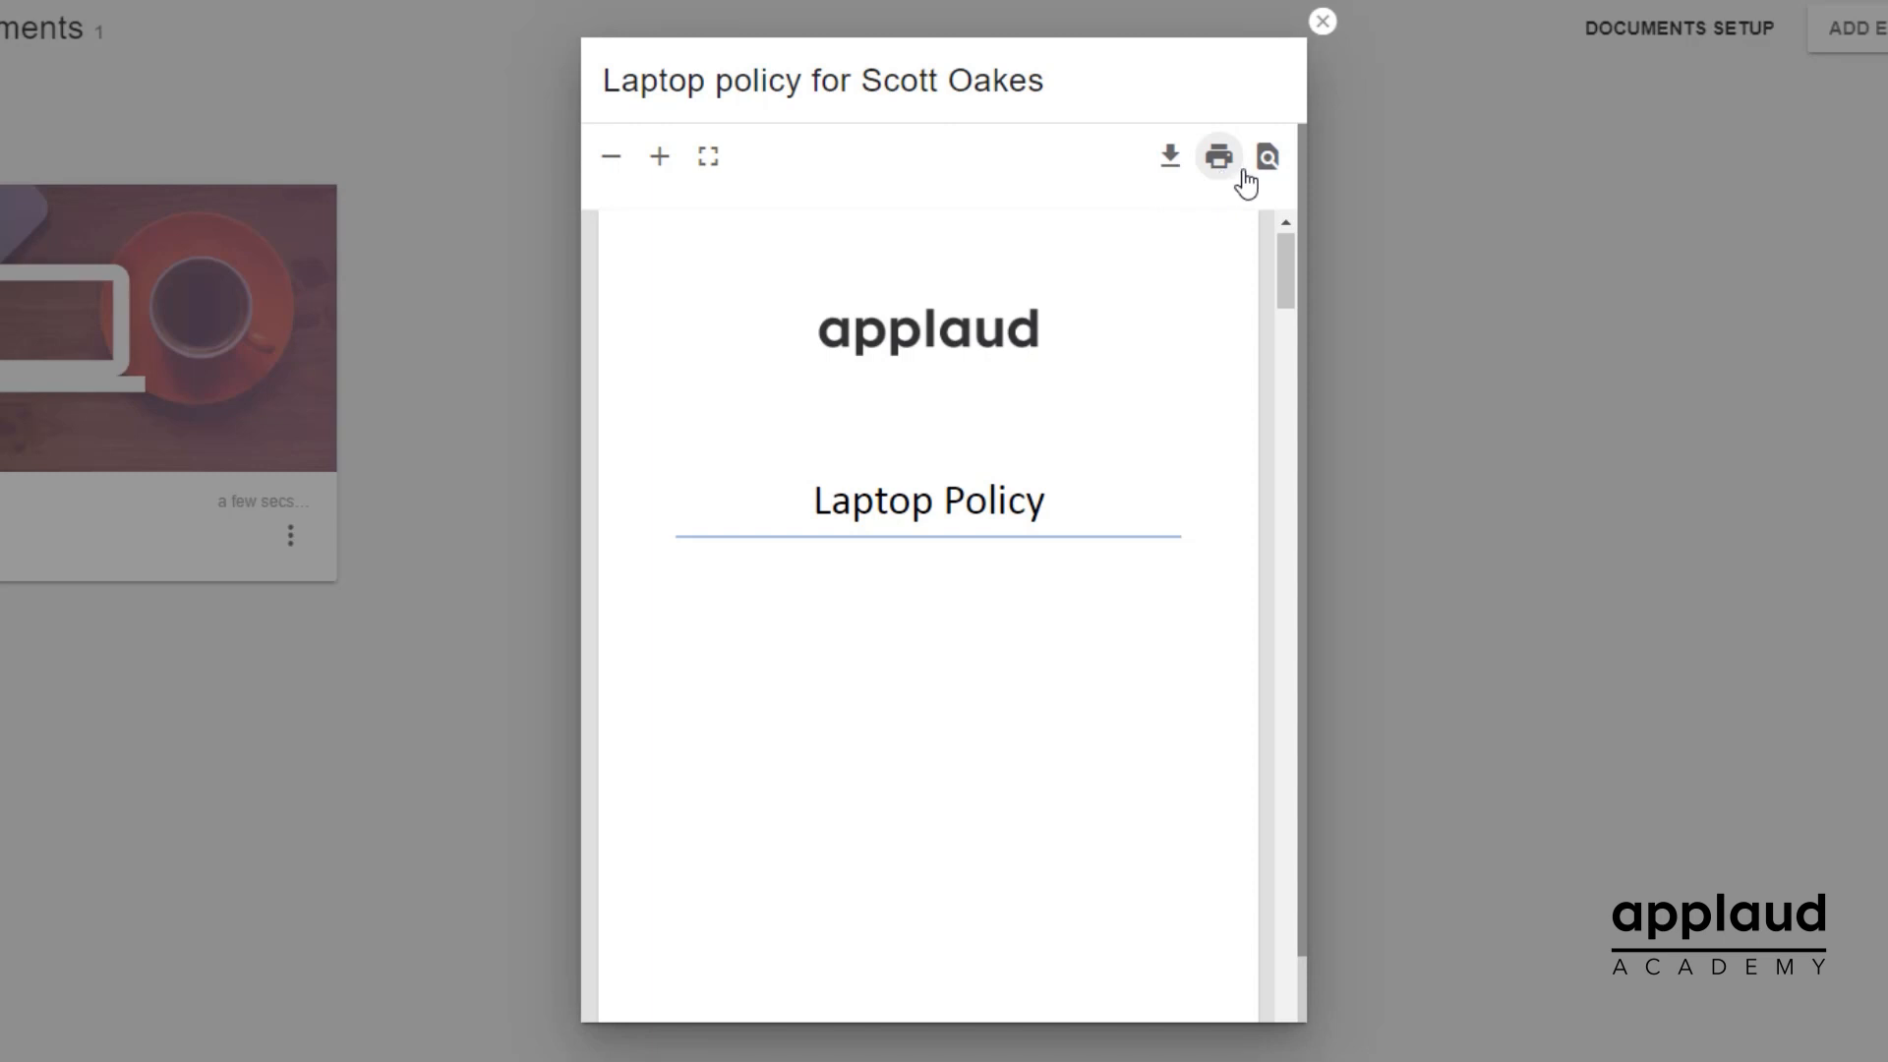
left_click(1267, 169)
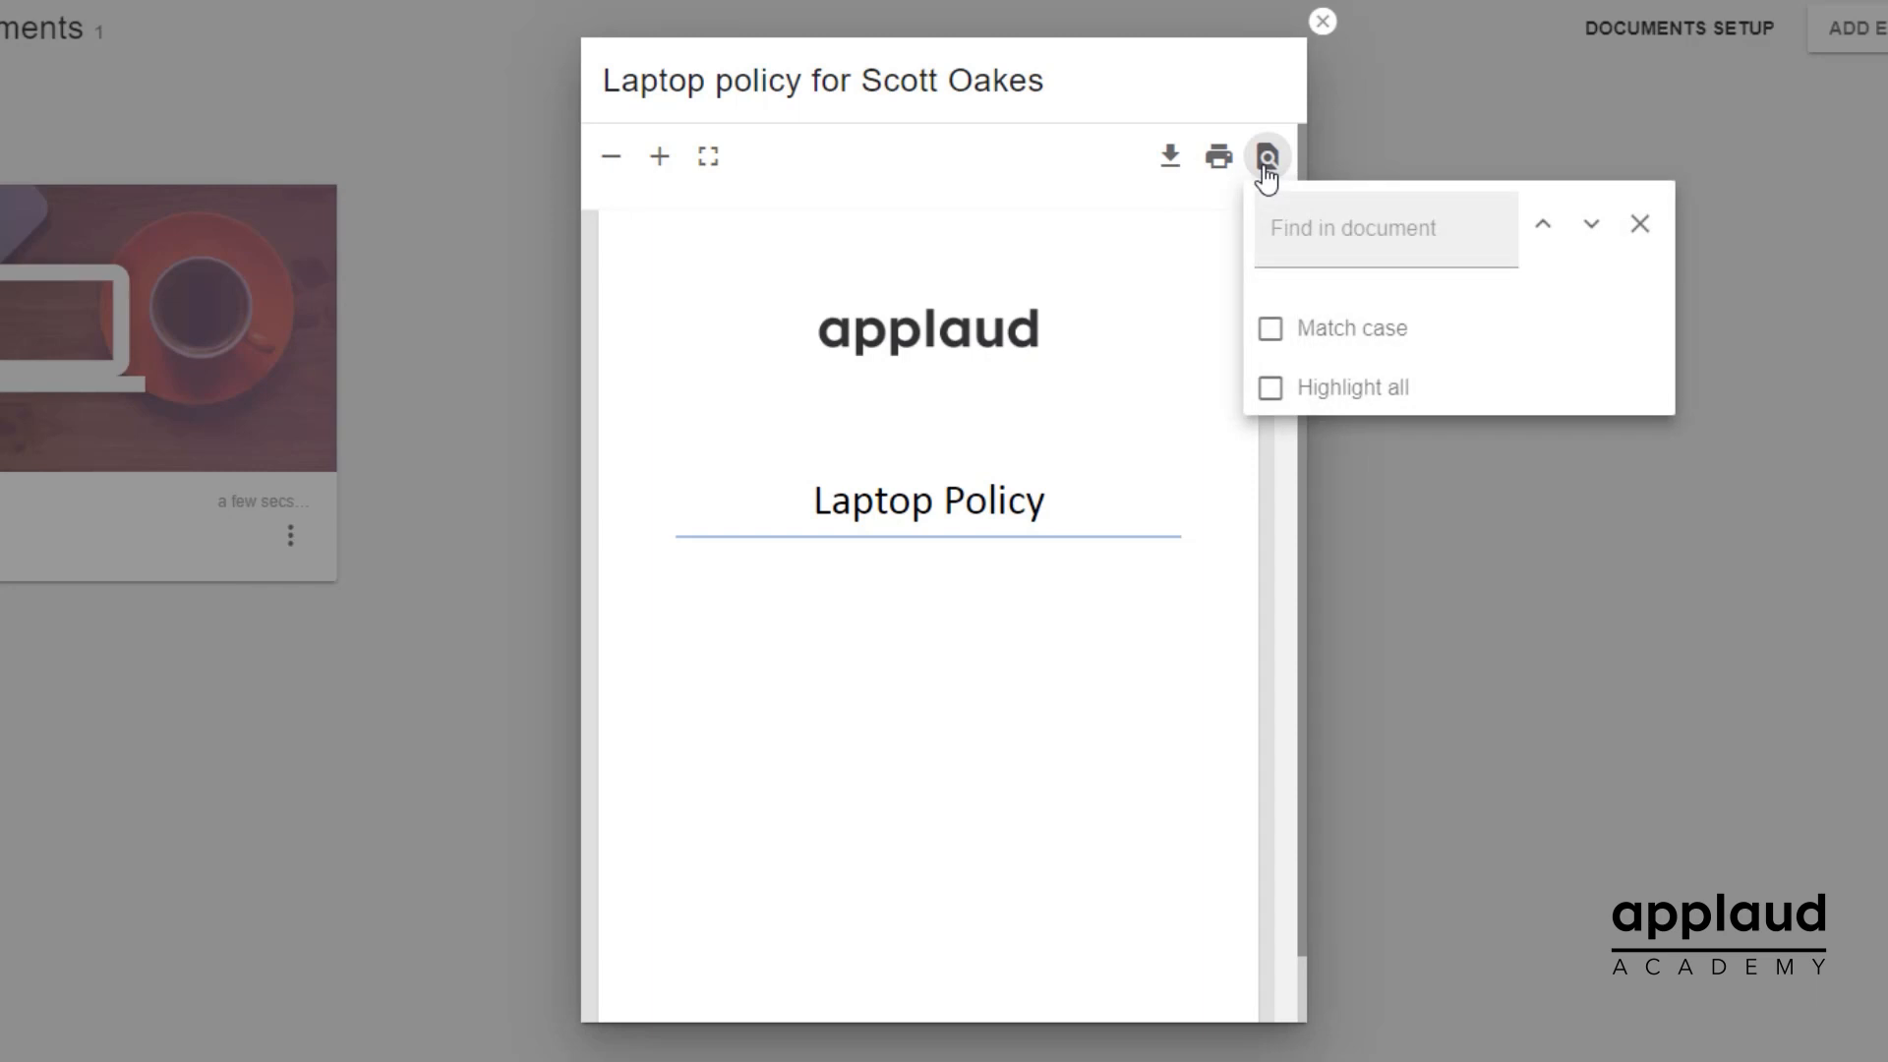